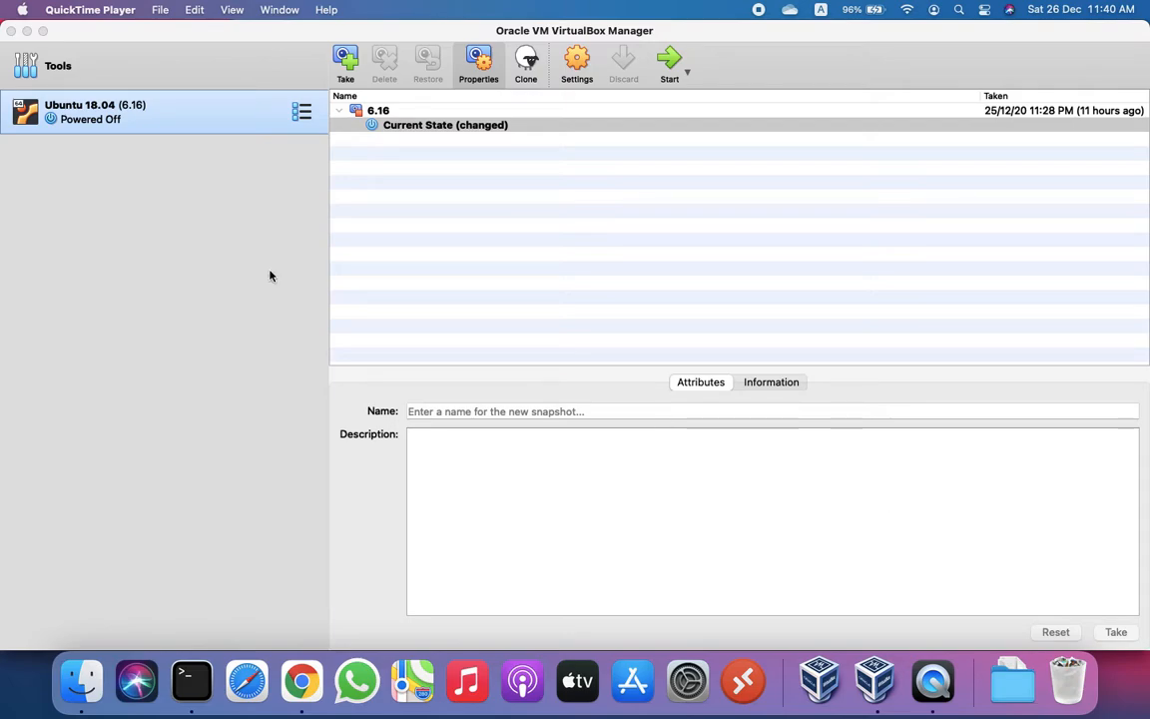
# Step: Bring the VirtualBox Manager, listing the powered-off Ubuntu 18.04 VM, to the front
pyautogui.click(119, 115)
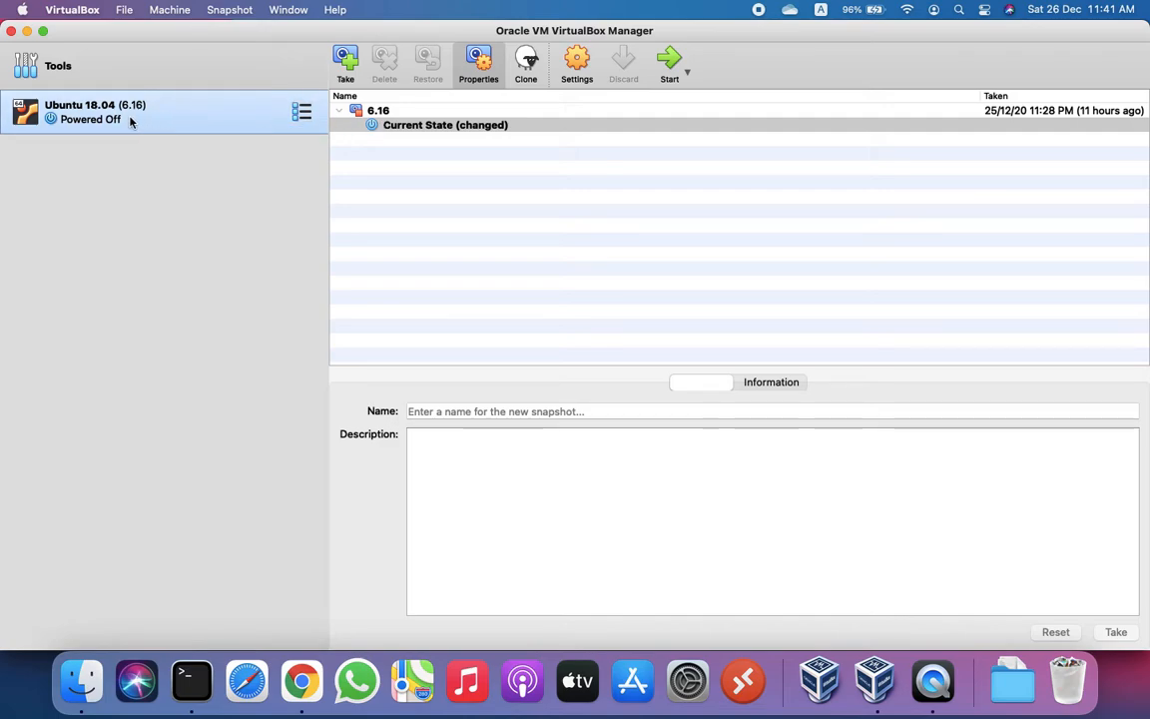
# Step: Start an Export Appliance for the Ubuntu 18.04 virtual machine
pyautogui.click(124, 12)
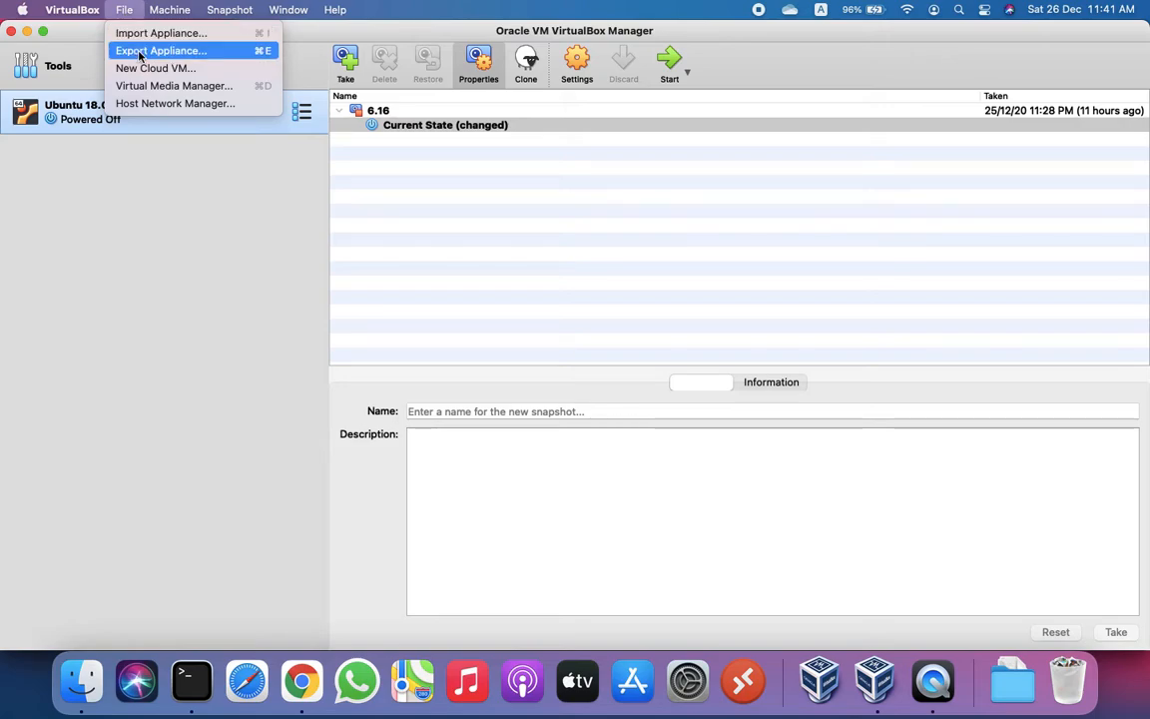
pyautogui.click(140, 51)
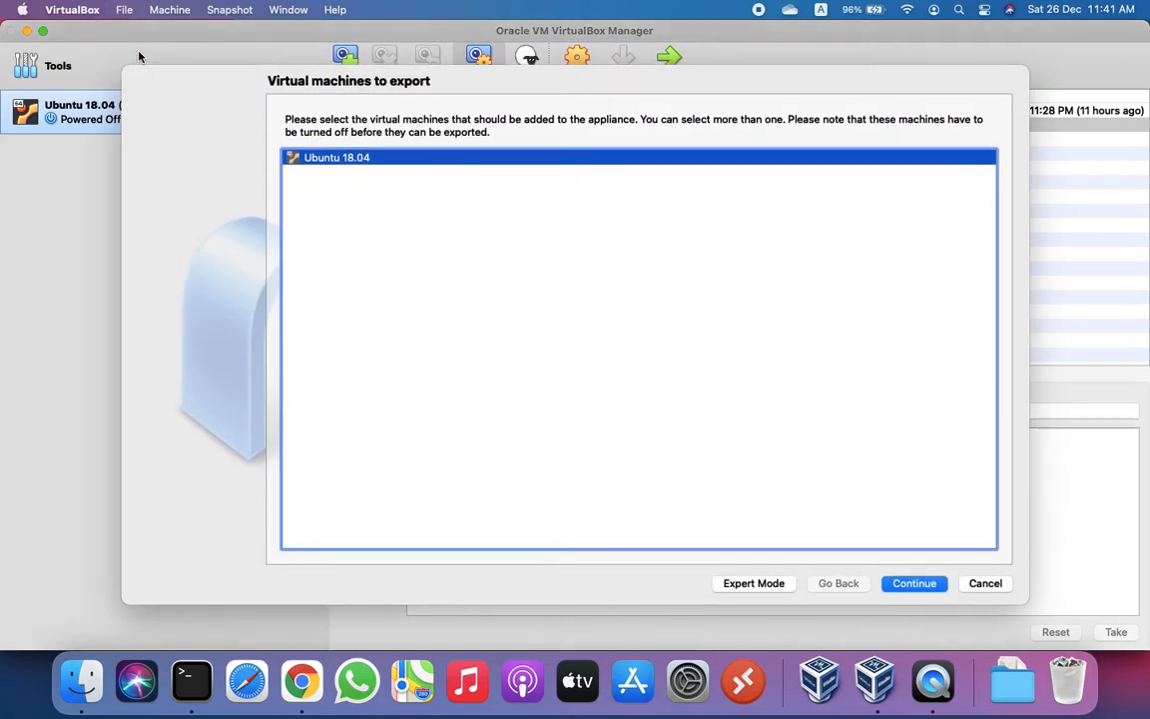
pyautogui.click(914, 584)
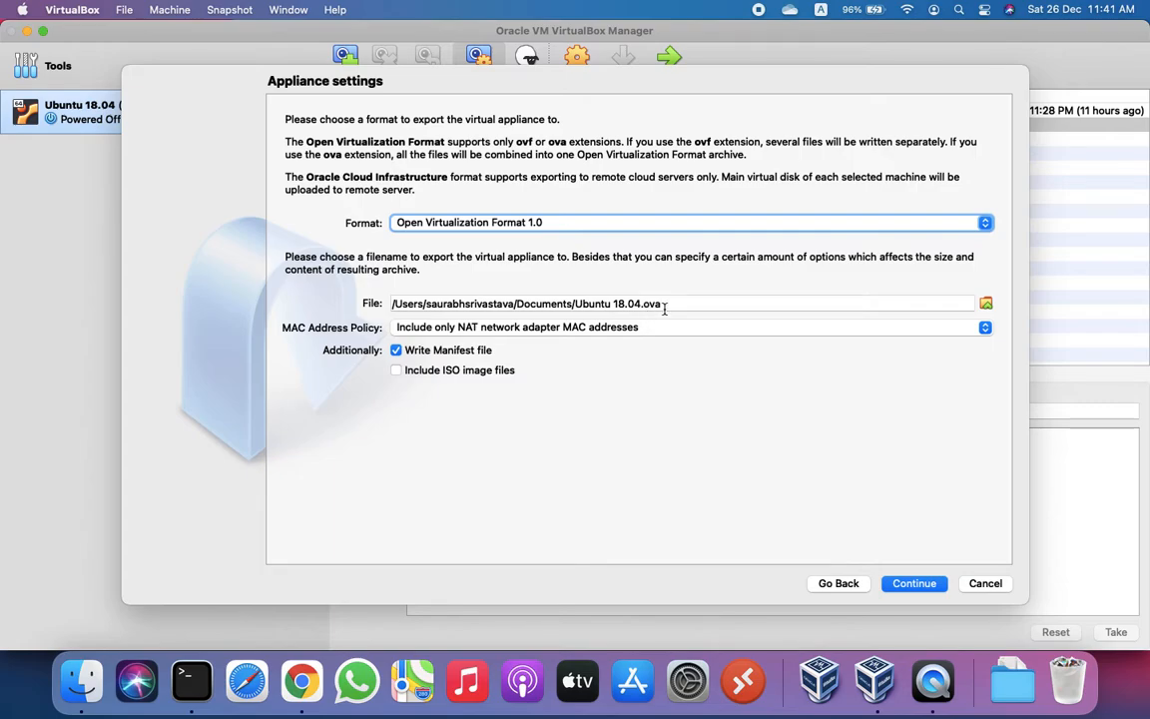
# Step: Set the export format to OVF 2.0 and MAC Address Policy to Strip all
pyautogui.click(985, 224)
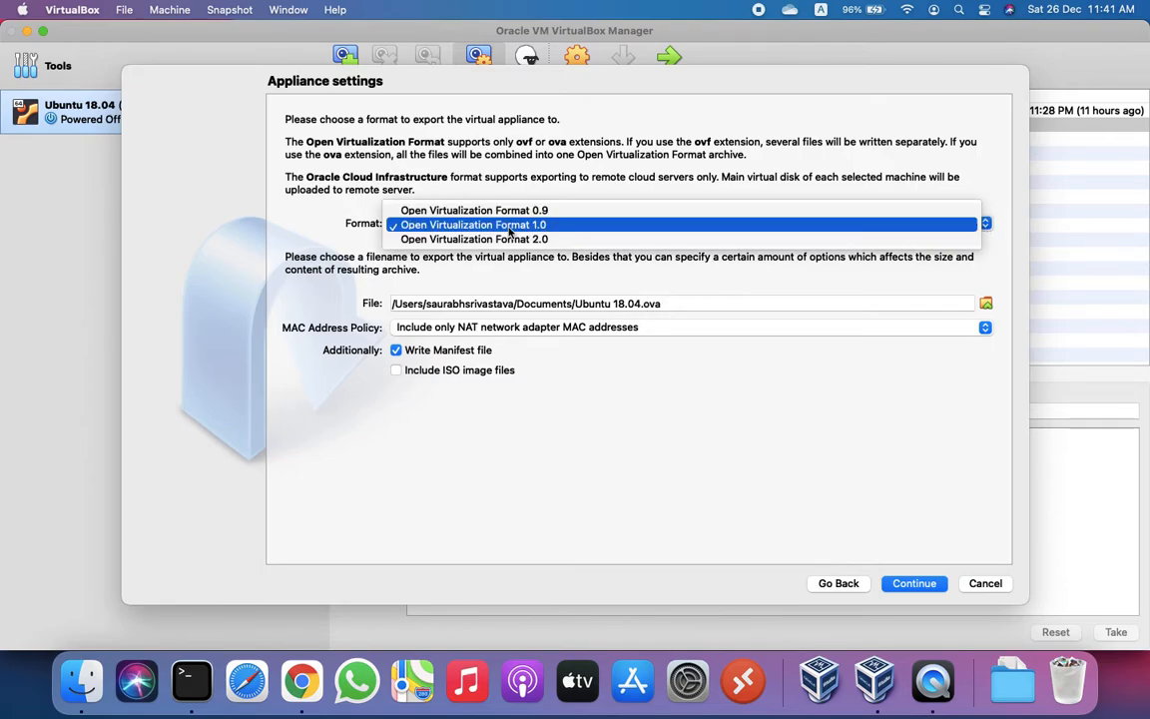
pyautogui.click(479, 239)
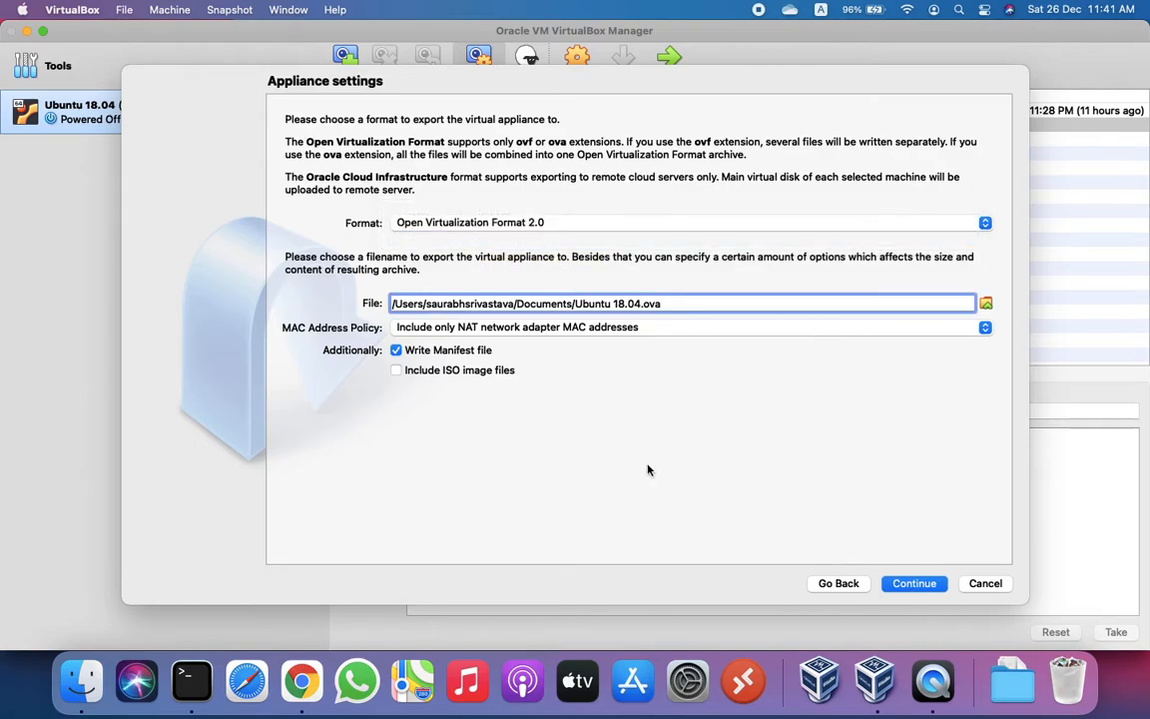
pyautogui.click(985, 329)
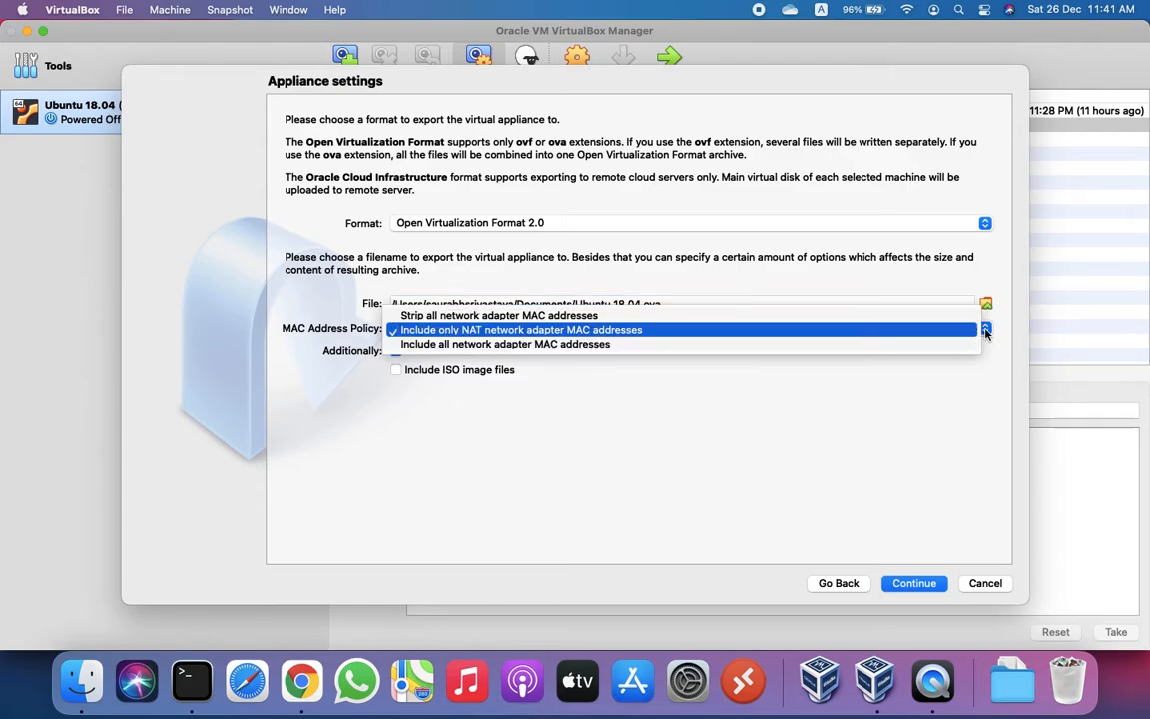
pyautogui.click(672, 315)
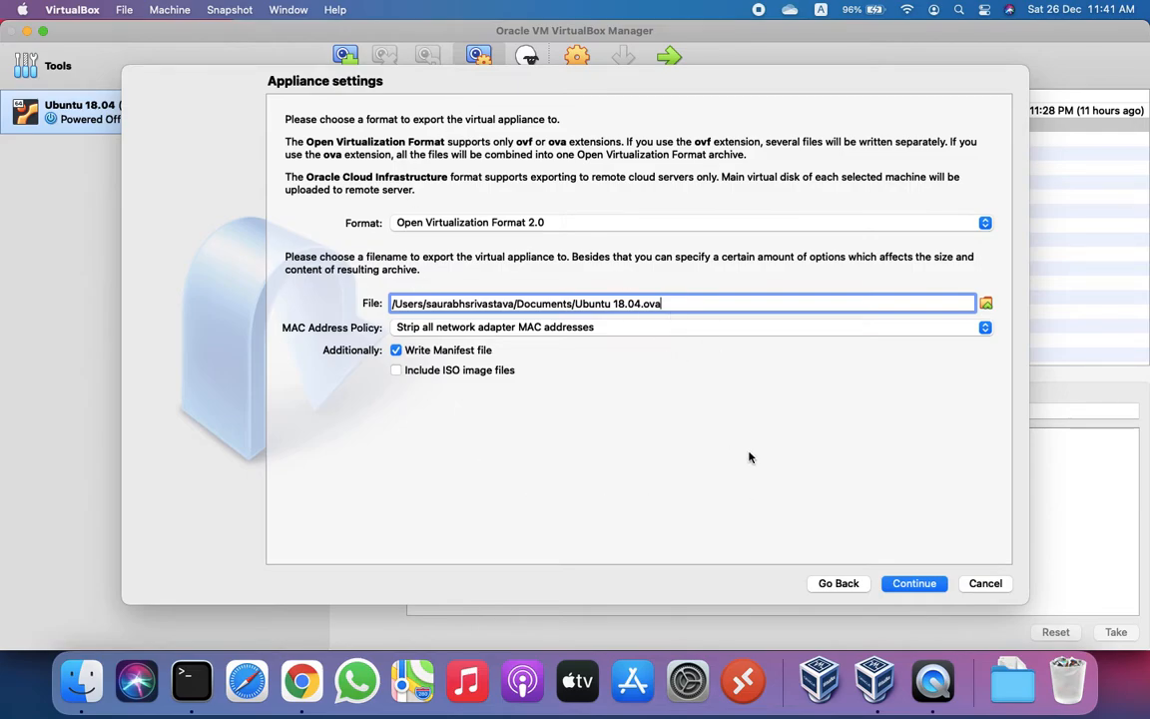
# Step: Leave the export dialog and view the Desktop folder in Finder
pyautogui.click(910, 589)
pyautogui.click(982, 584)
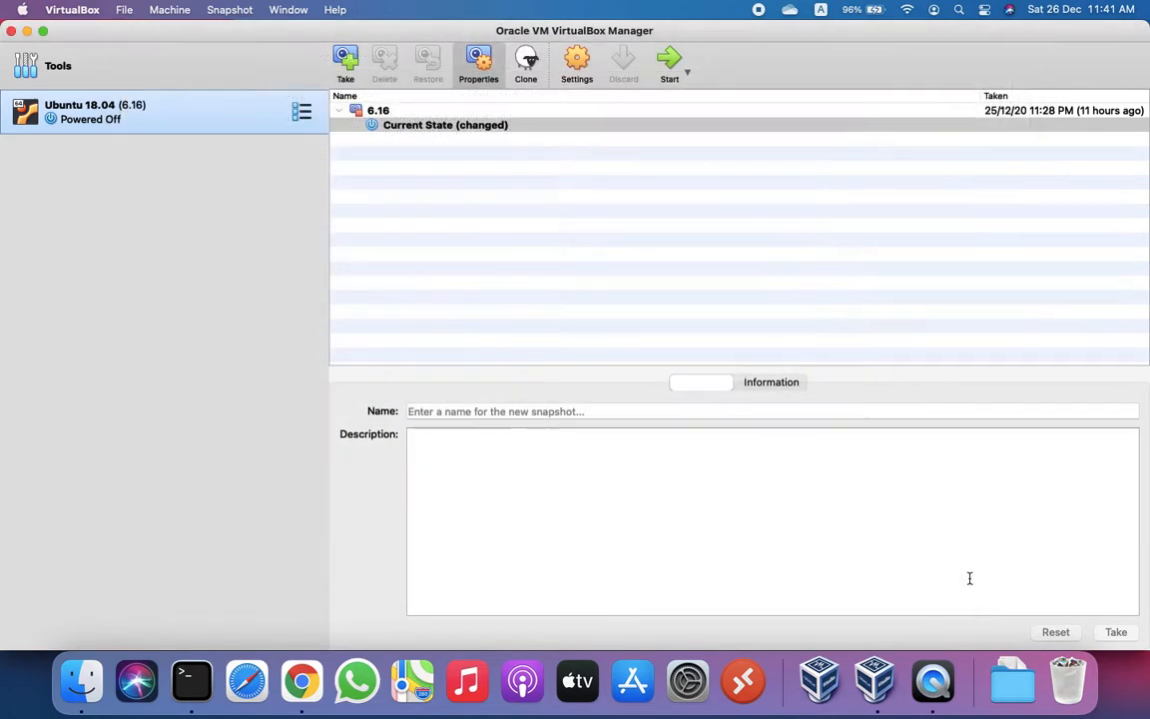
pyautogui.click(76, 674)
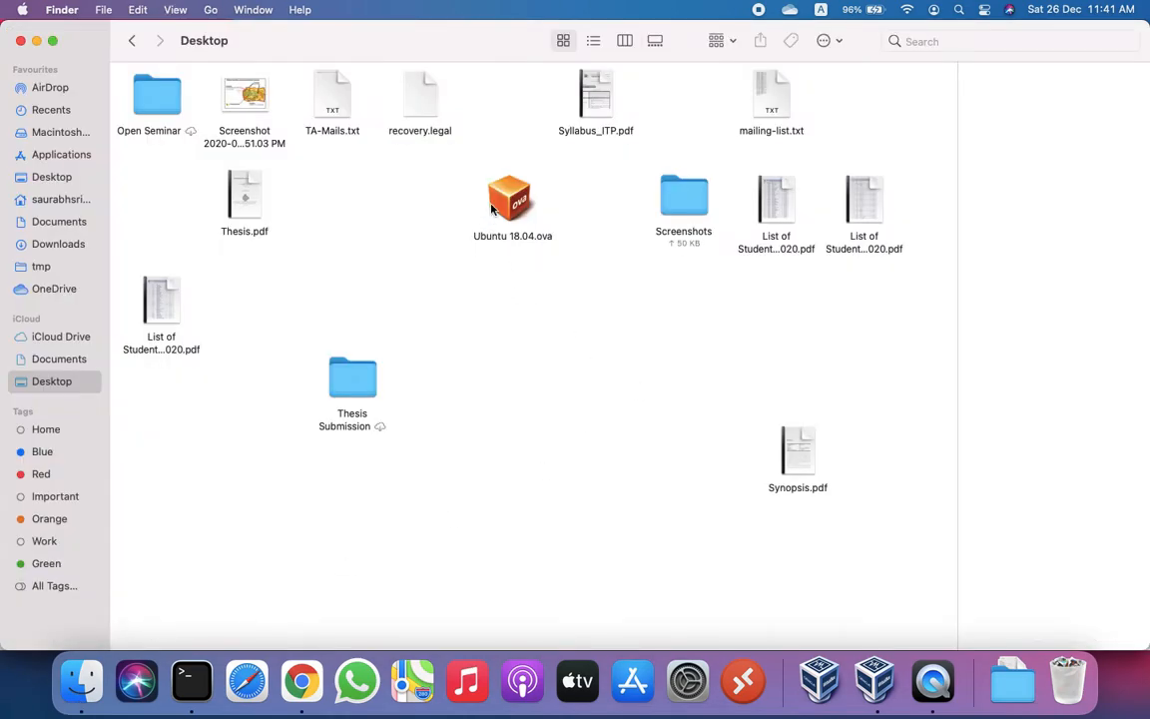
# Step: Select Ubuntu 18.04.ova on the Desktop to show its 2.41 GB file details
pyautogui.click(504, 205)
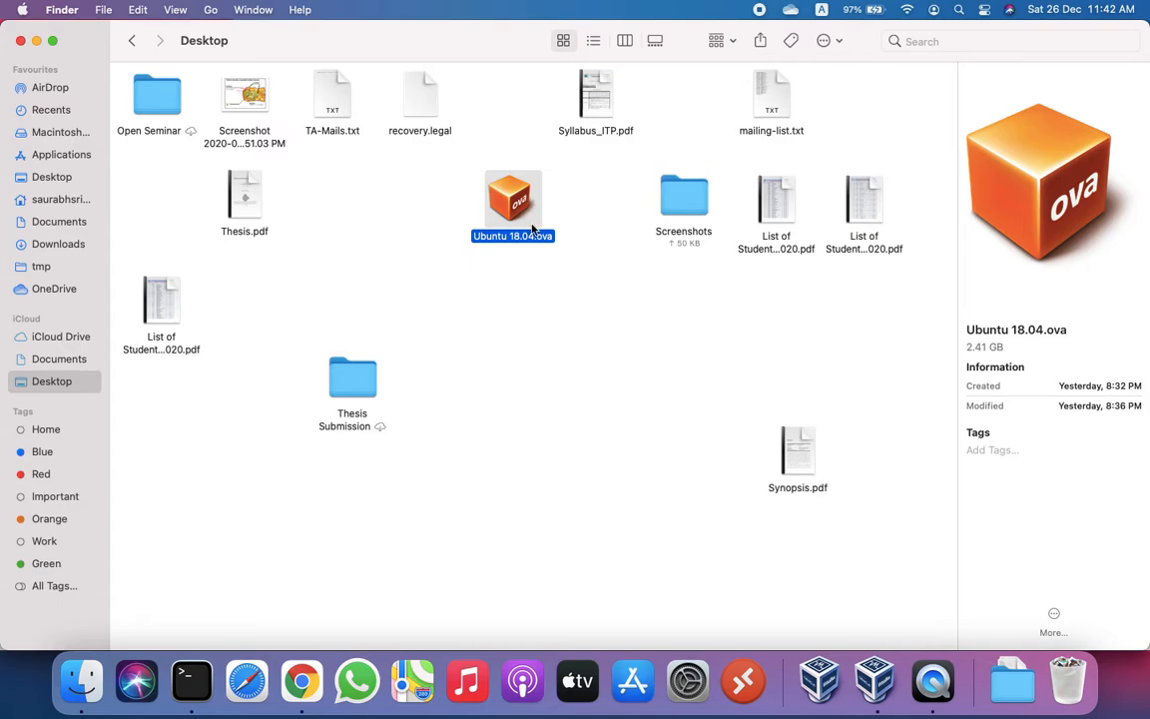
# Step: In Terminal, clear the screen, cd into Desktop and list its files with ls -l
pyautogui.click(191, 681)
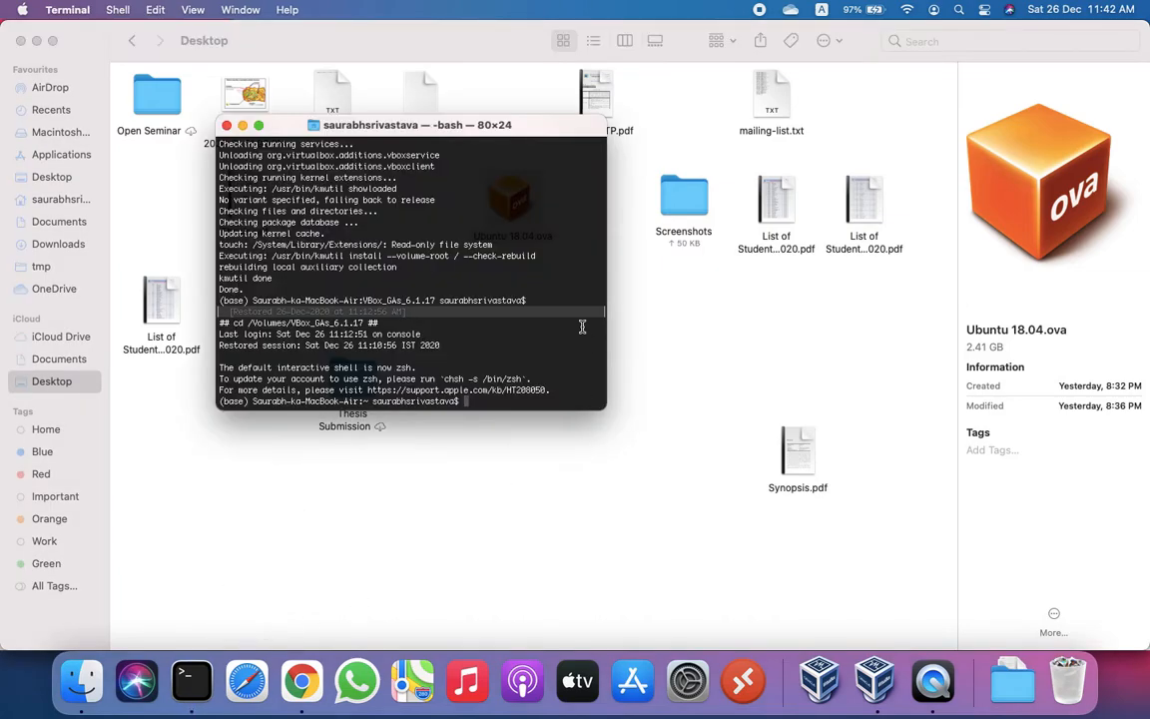
pyautogui.write('clear')
pyautogui.press('Return')
pyautogui.write('cd ')
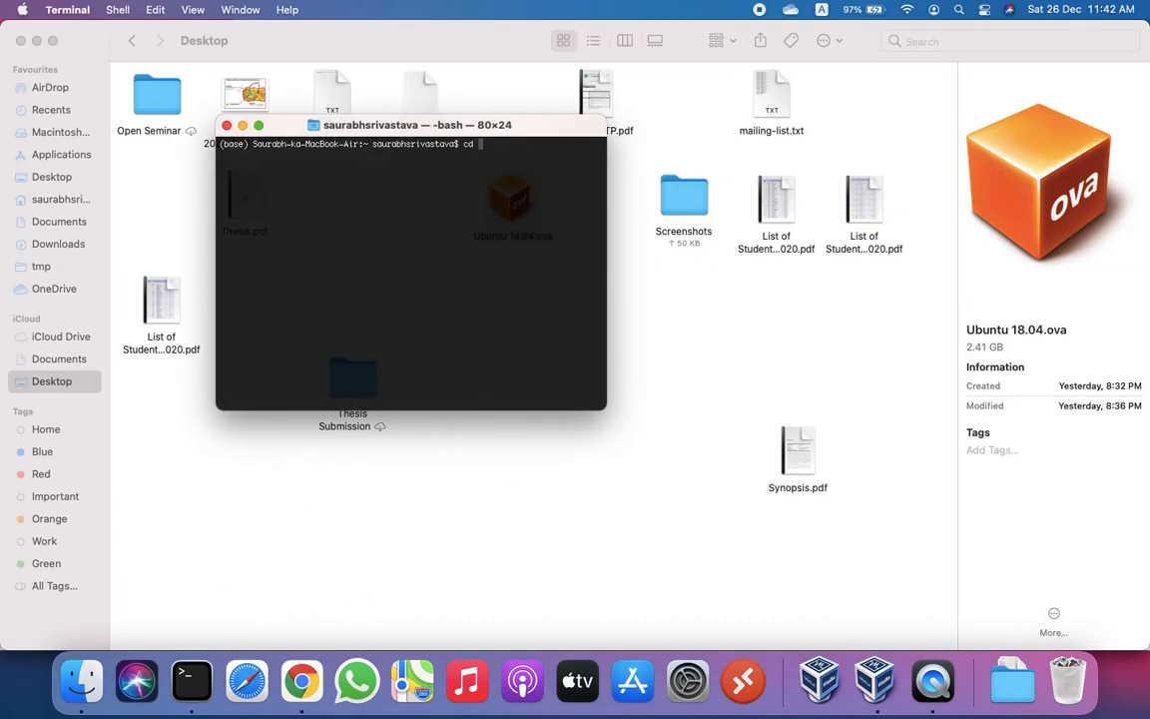
pyautogui.write('De')
pyautogui.press('Tab')
pyautogui.press('Return')
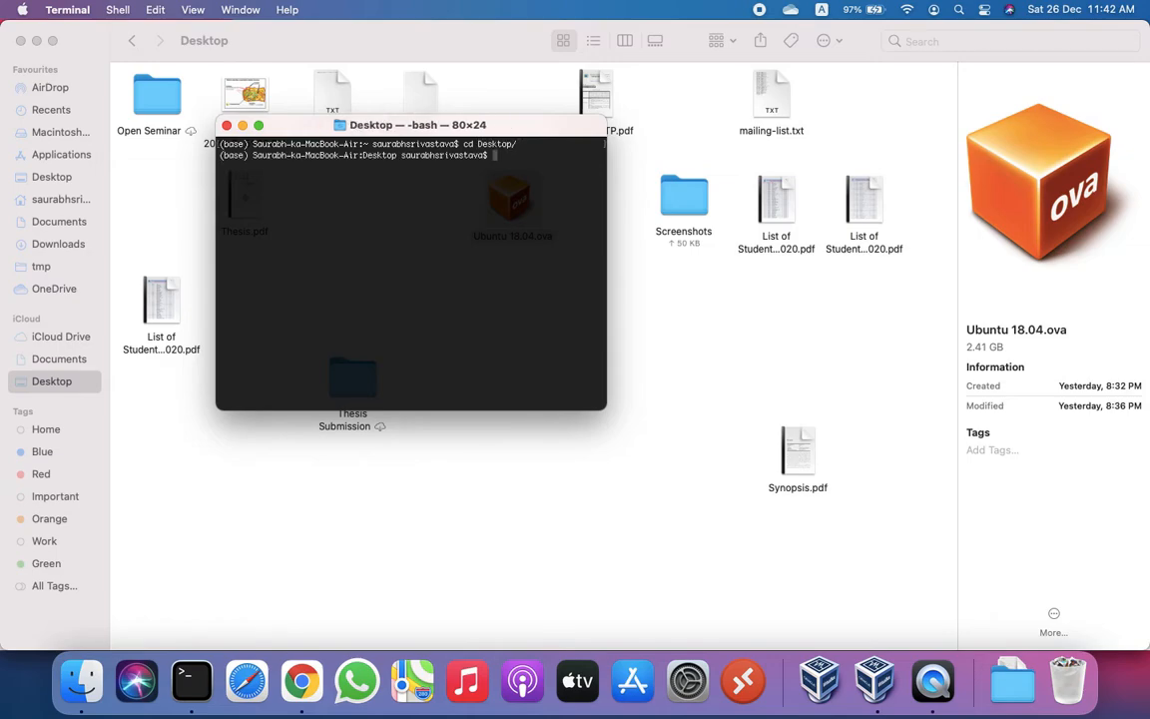
pyautogui.write('ls -l')
pyautogui.press('Return')
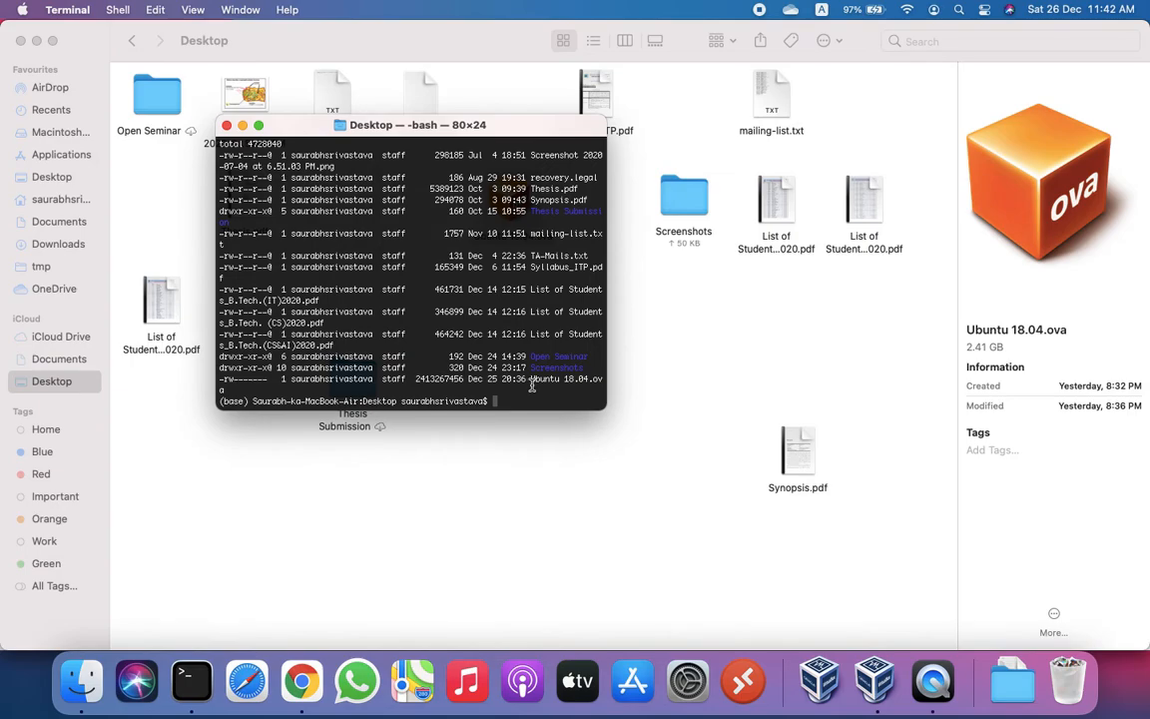
# Step: Rename Ubuntu 18.04.ova to Ubuntu 18.04.zip using mv
pyautogui.write('mv Ubun')
pyautogui.write('U')
pyautogui.press('Tab')
pyautogui.press('BackSpace')
pyautogui.press('BackSpace')
pyautogui.press('BackSpace')
pyautogui.press('BackSpace')
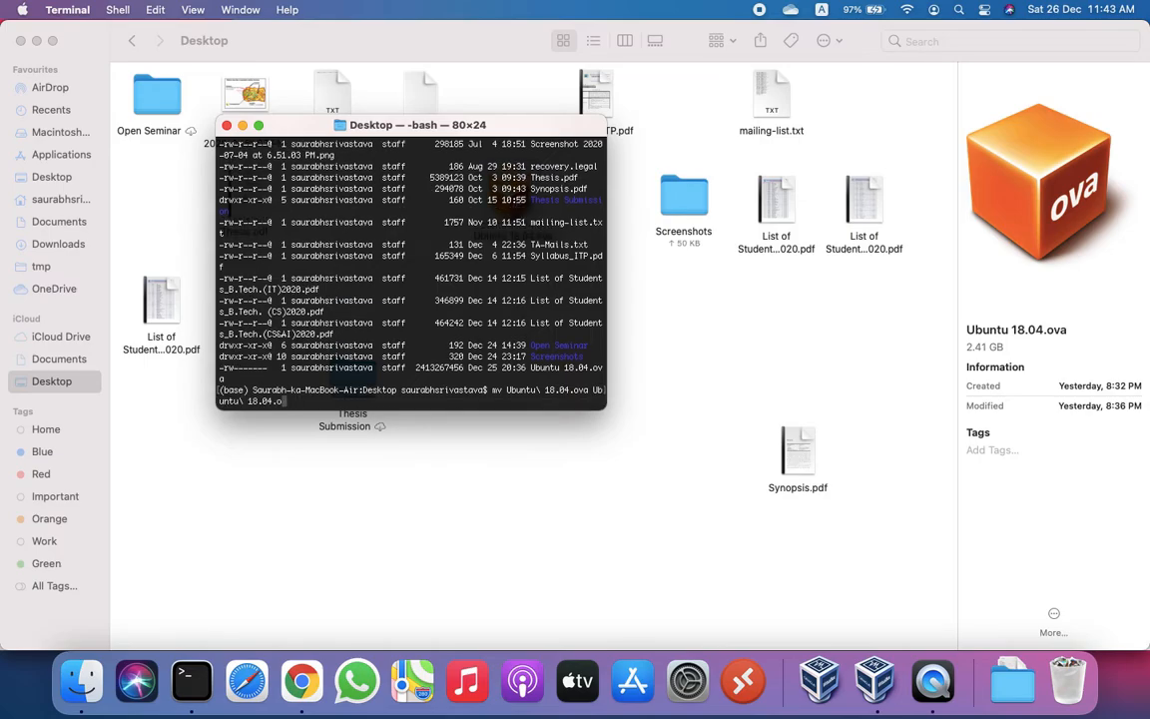
pyautogui.write('zip')
pyautogui.press('Return')
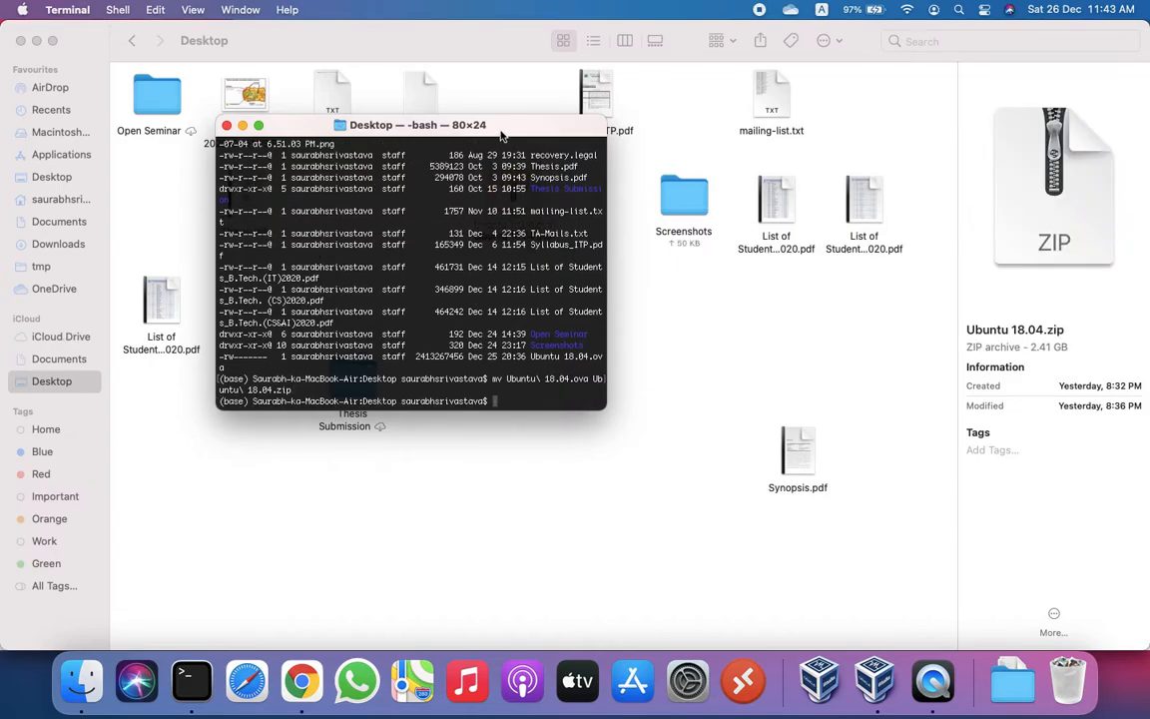
# Step: Move Terminal aside, extract Ubuntu 18.04.zip and open the resulting Ubuntu 18.04 folder
pyautogui.moveTo(502, 136); pyautogui.dragTo(771, 318)
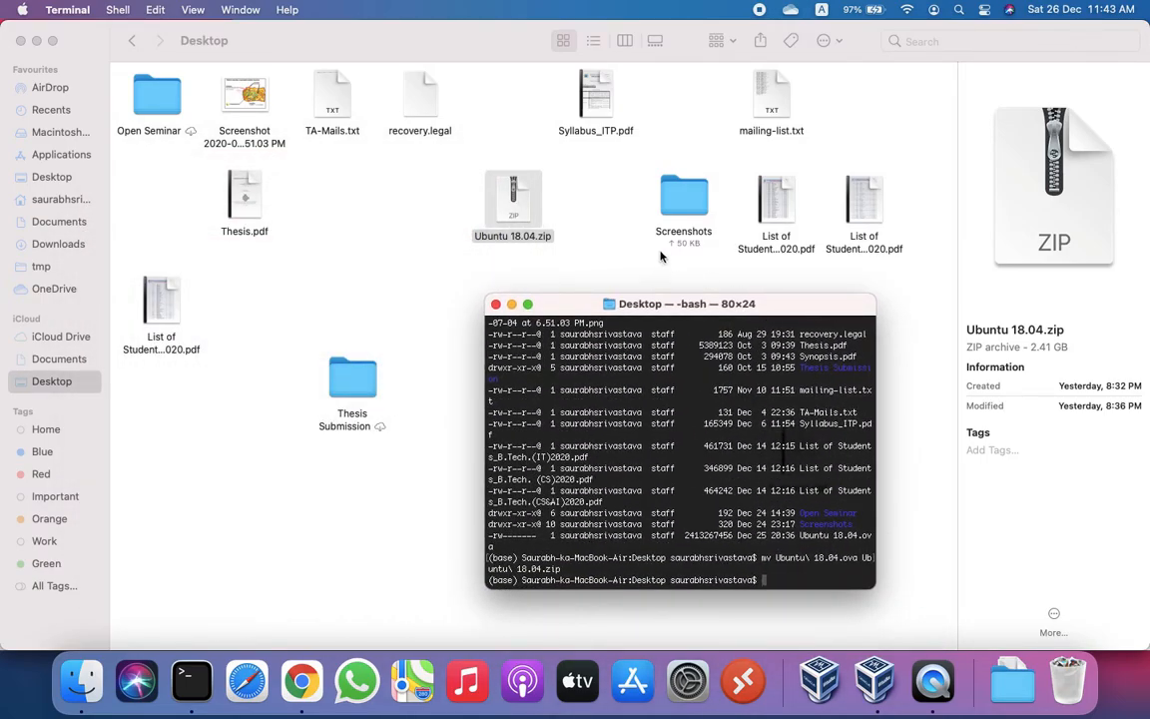
pyautogui.click(531, 219)
pyautogui.doubleClick(531, 219)
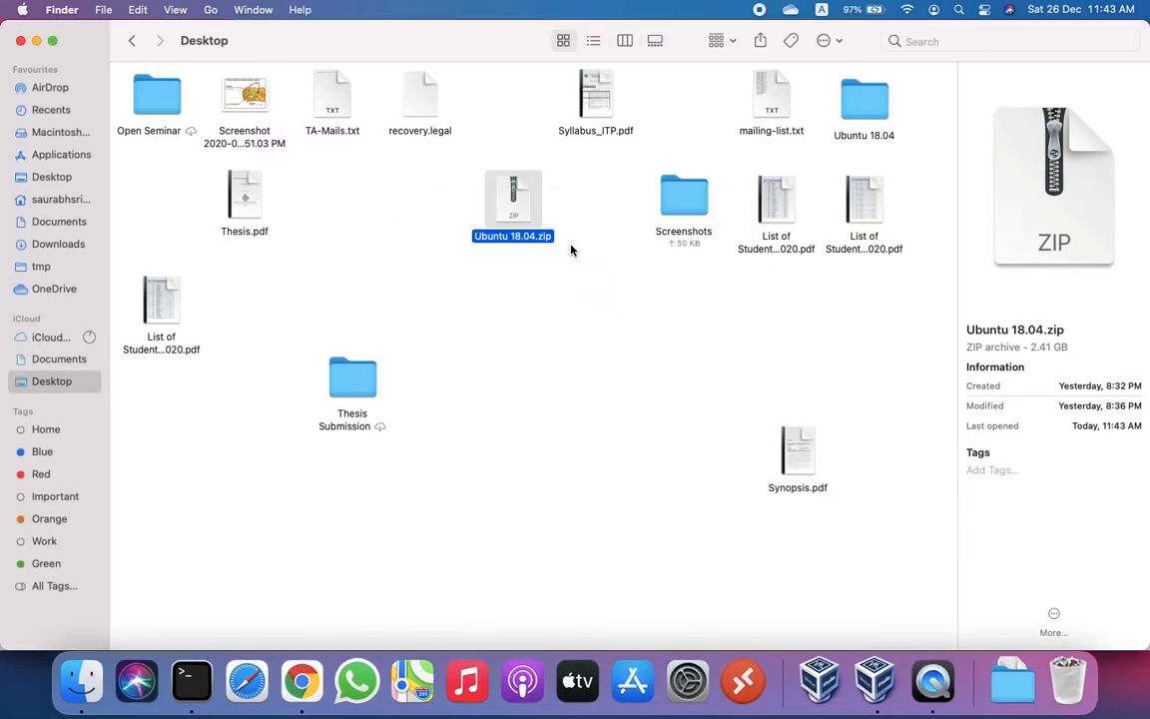
pyautogui.doubleClick(866, 100)
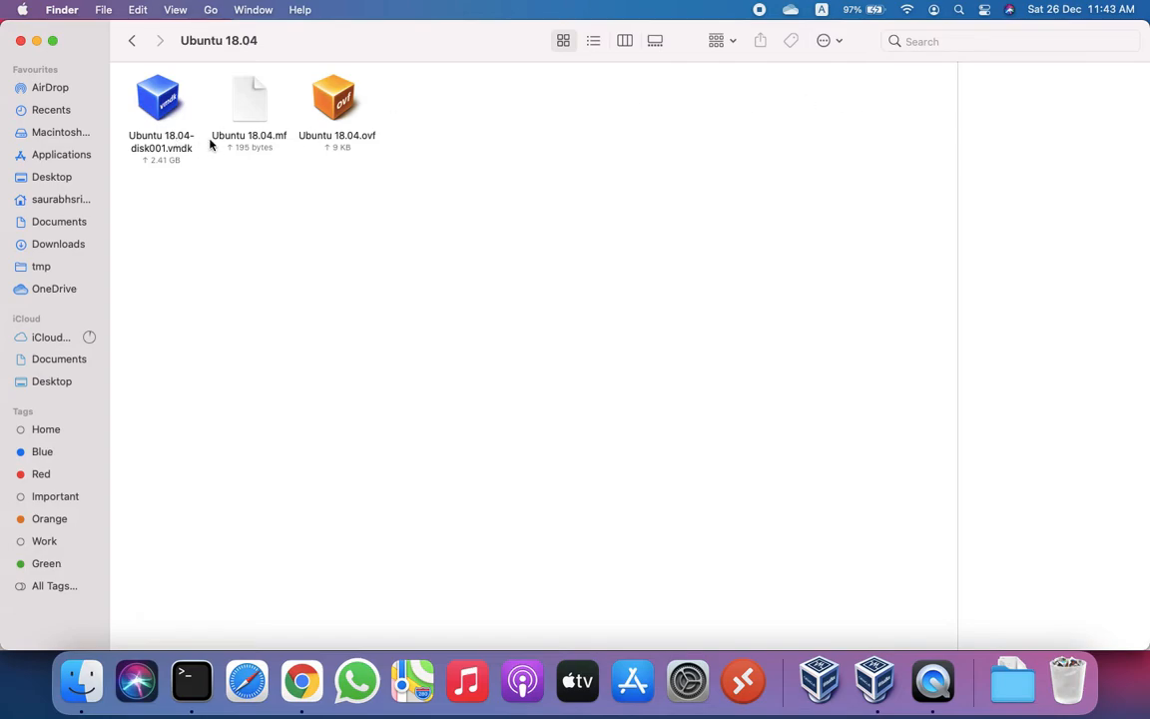
# Step: Preview the ovf, mf and disk001.vmdk files inside the folder
pyautogui.click(344, 103)
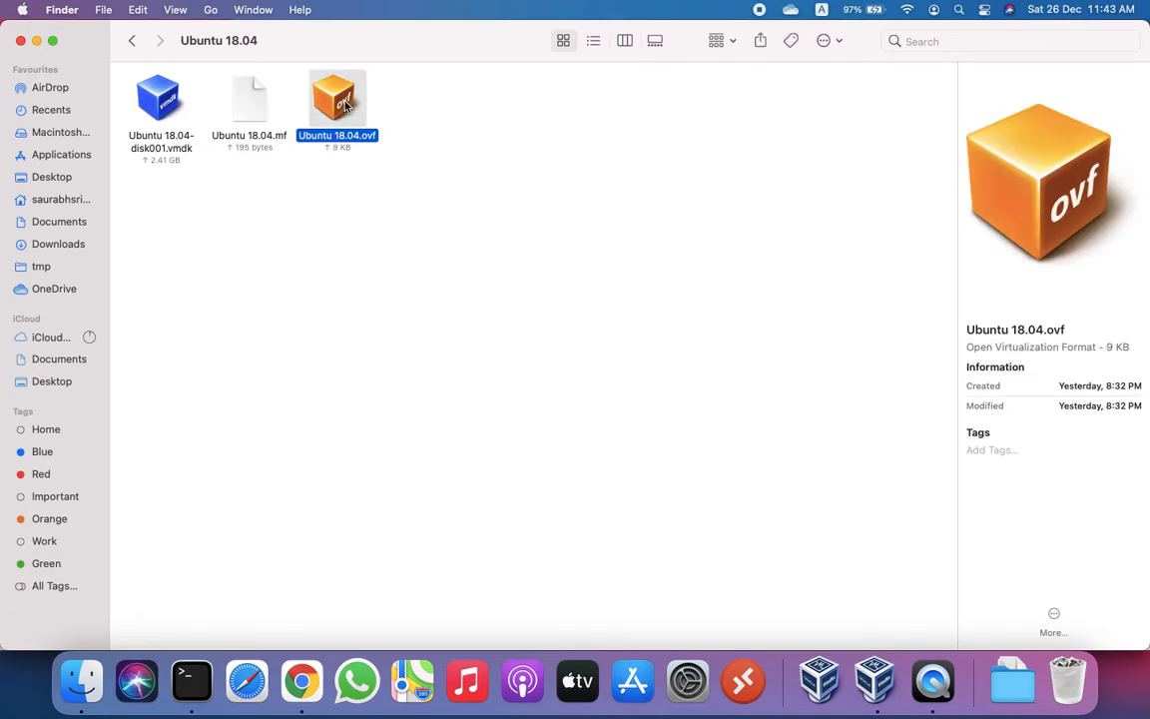
pyautogui.click(228, 93)
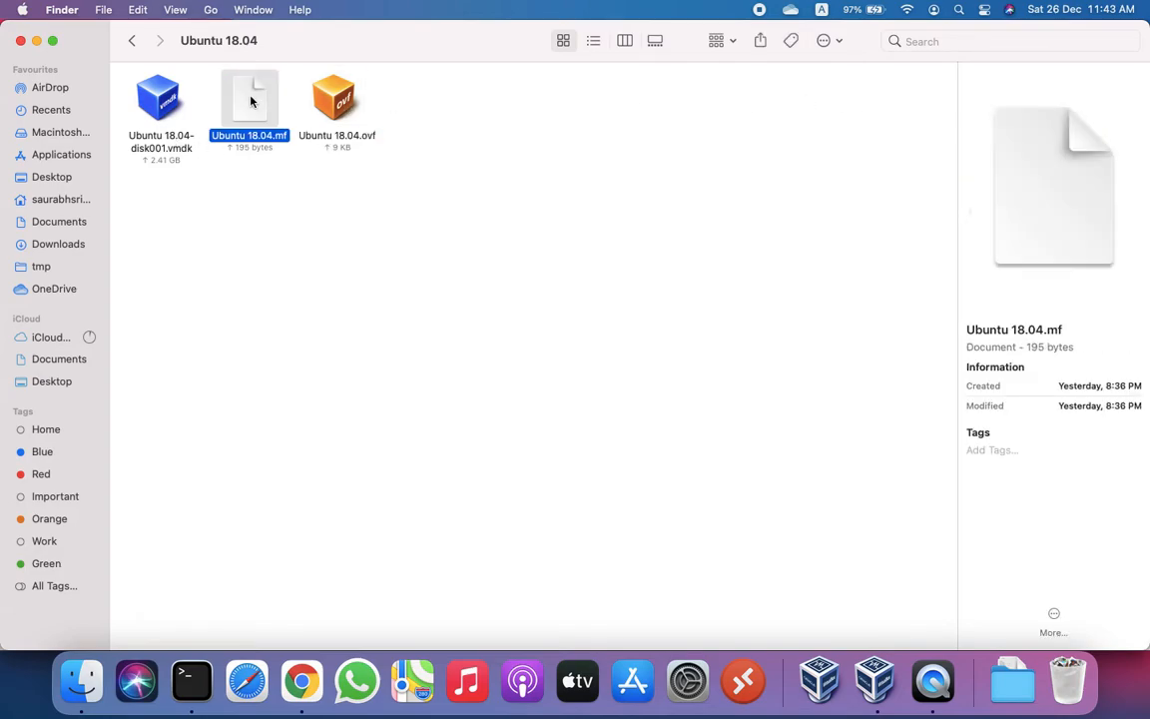
pyautogui.click(161, 113)
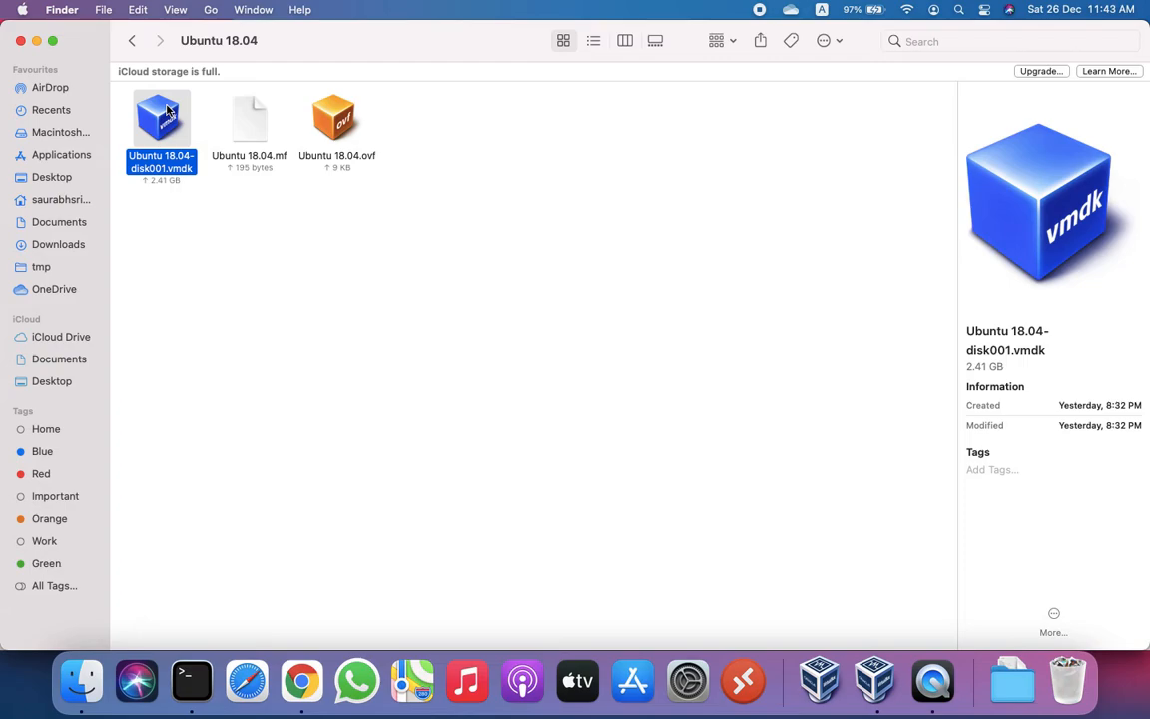
# Step: Start a new virtual machine named Lubuntu with 2048 MB of memory
pyautogui.click(874, 678)
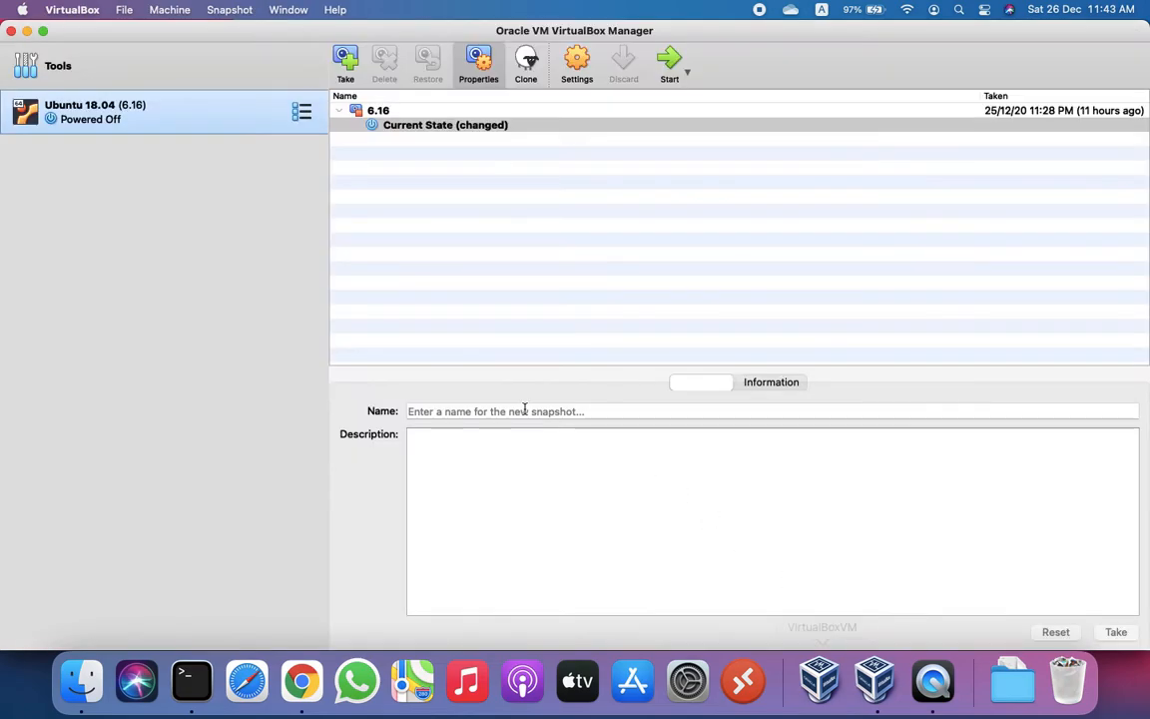
pyautogui.click(122, 11)
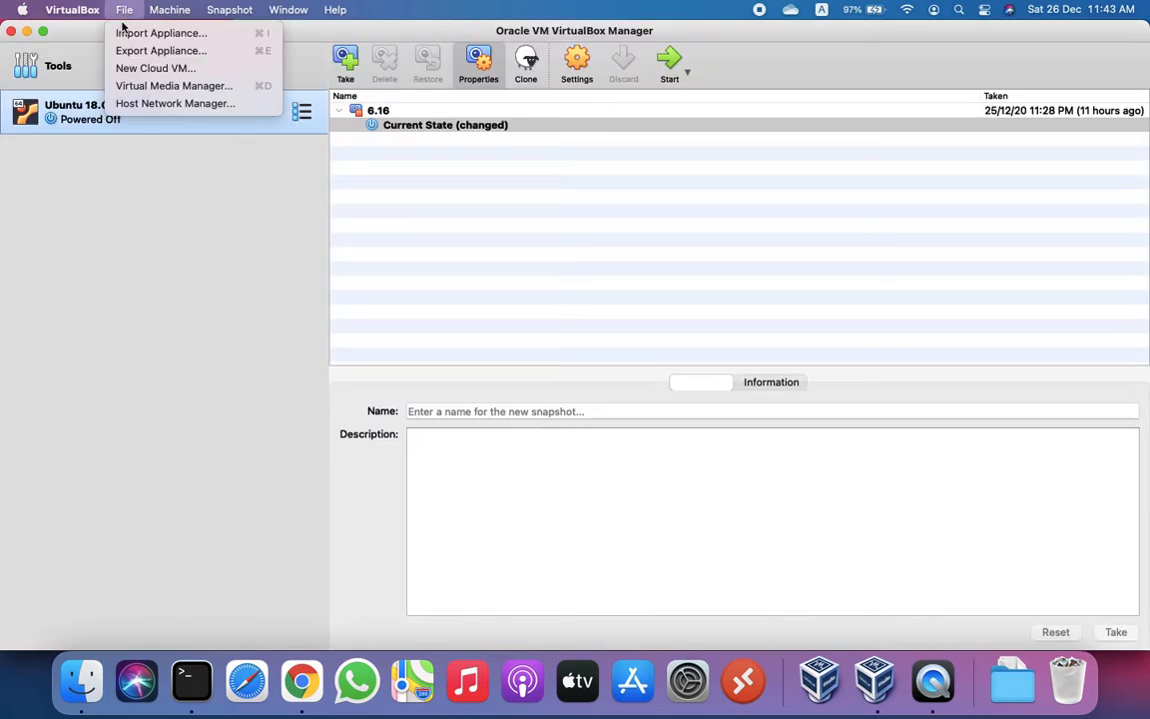
pyautogui.moveTo(170, 10)
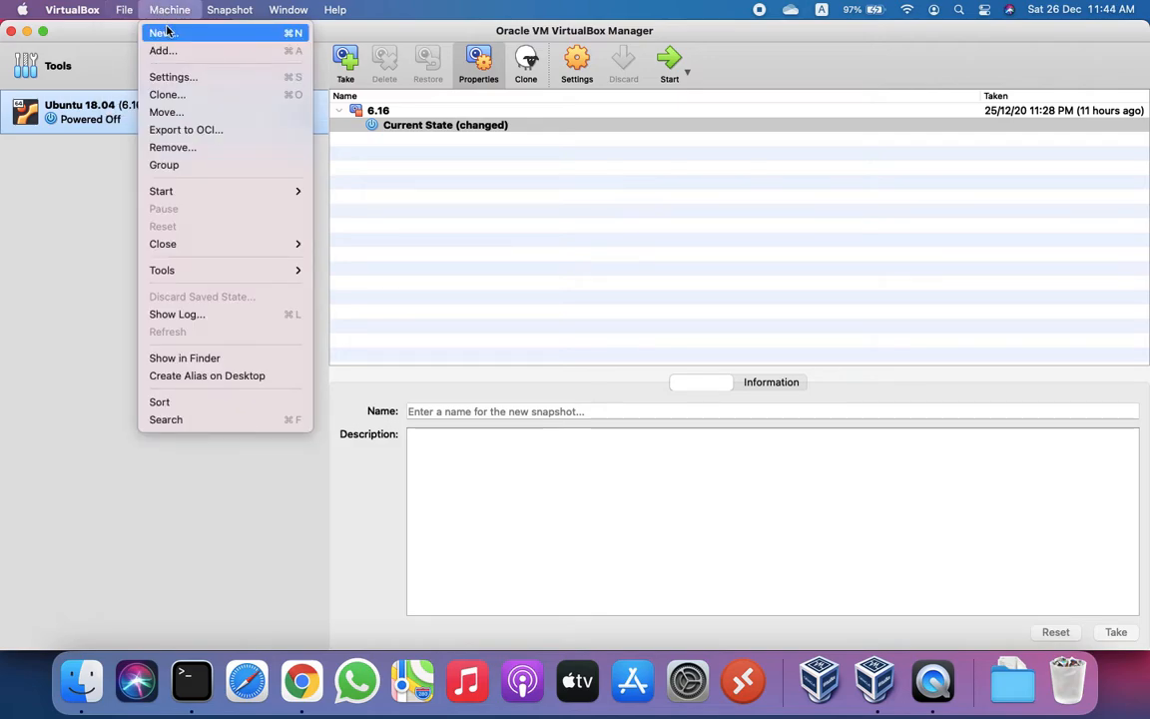
pyautogui.click(163, 33)
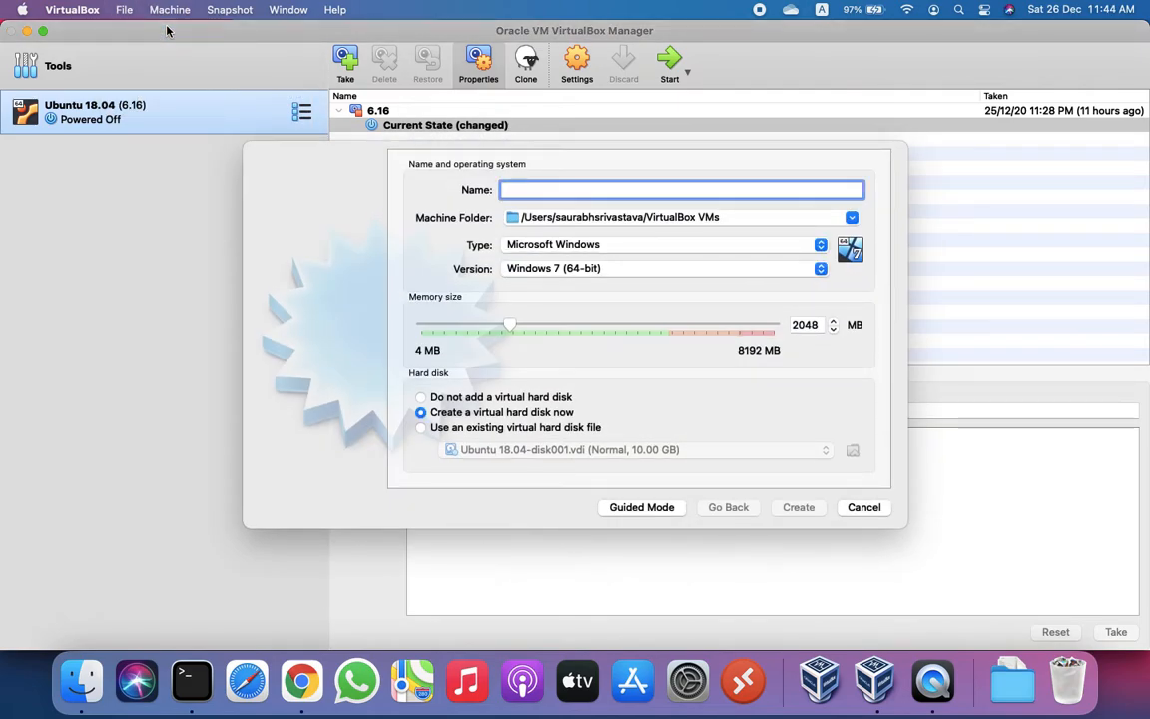
pyautogui.write('Lub')
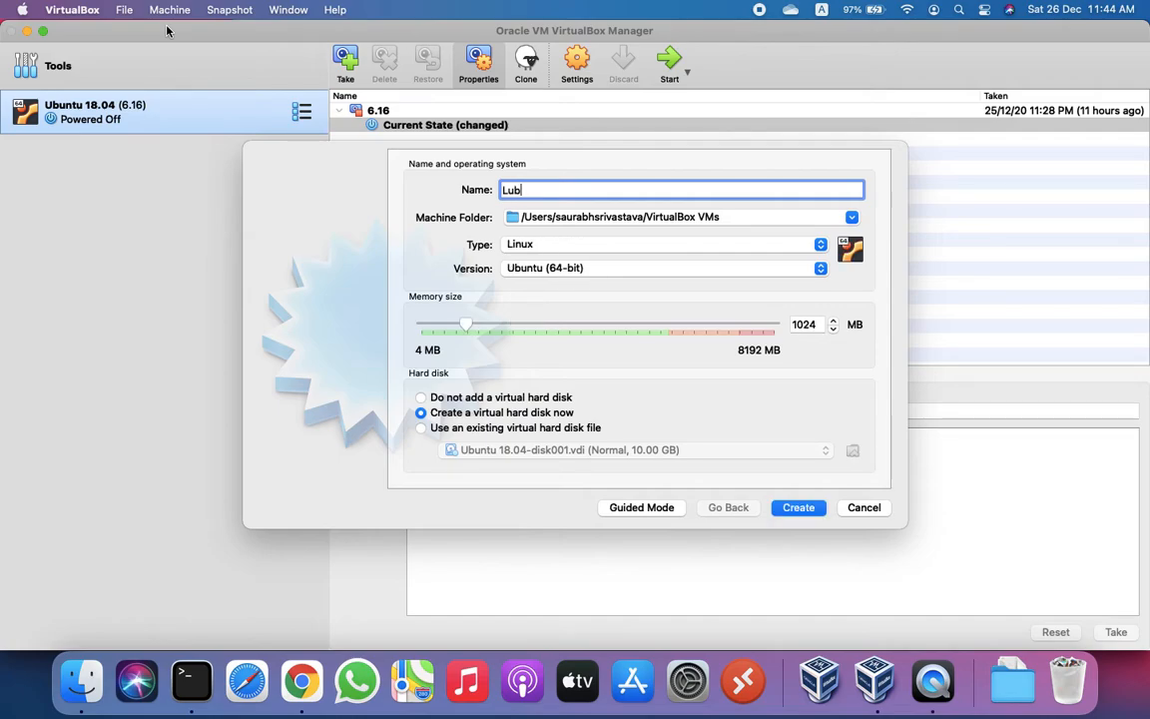
pyautogui.write('untu')
pyautogui.click(794, 324)
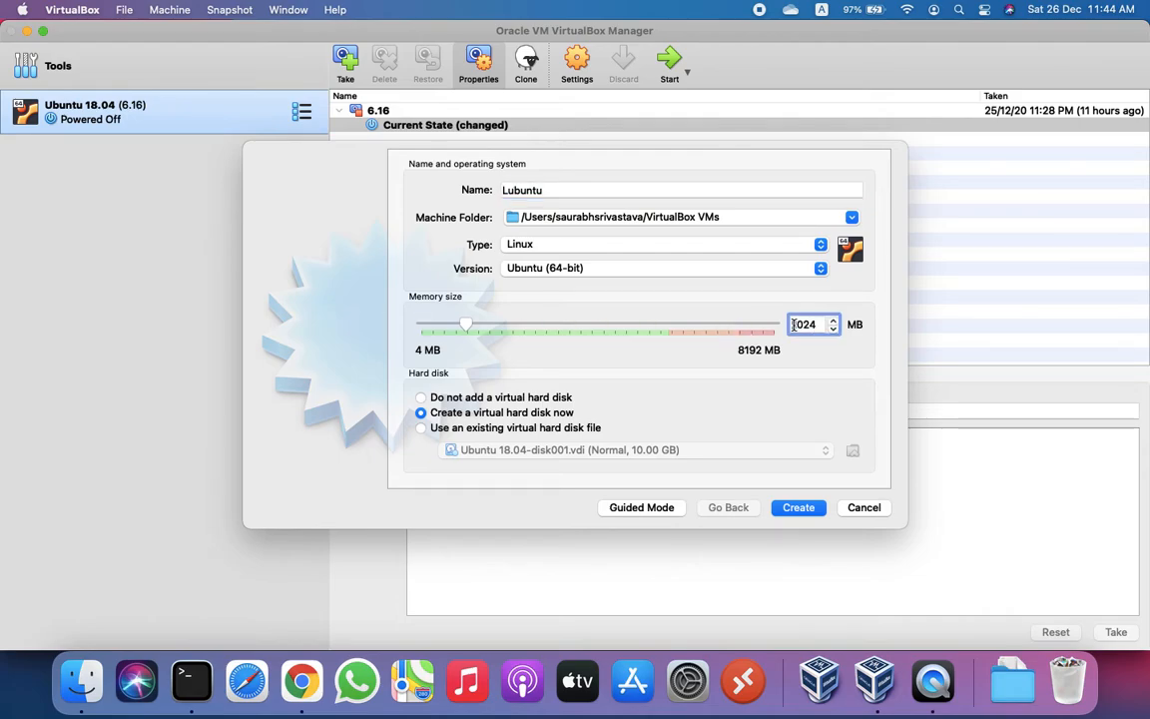
pyautogui.press('Delete')
pyautogui.write('2')
pyautogui.press('super+a')
pyautogui.write('2048')
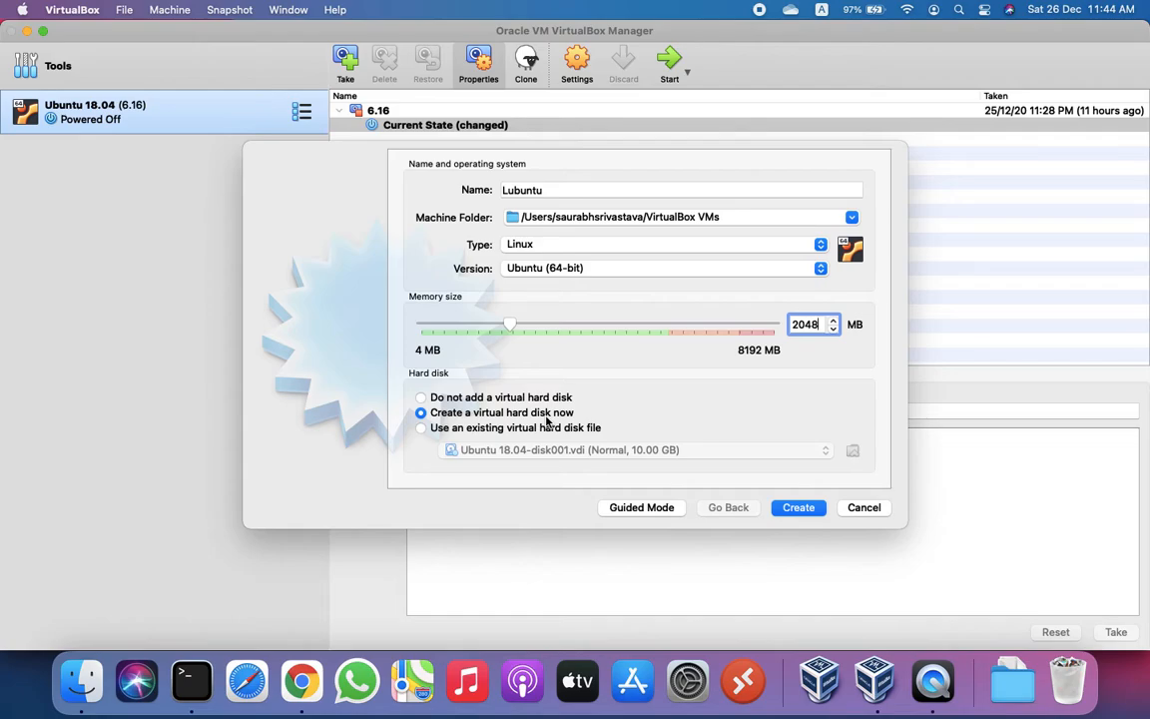
# Step: Use the existing Ubuntu 18.04-disk001.vmdk from Desktop/Ubuntu 18.04 as its disk and create it
pyautogui.click(424, 429)
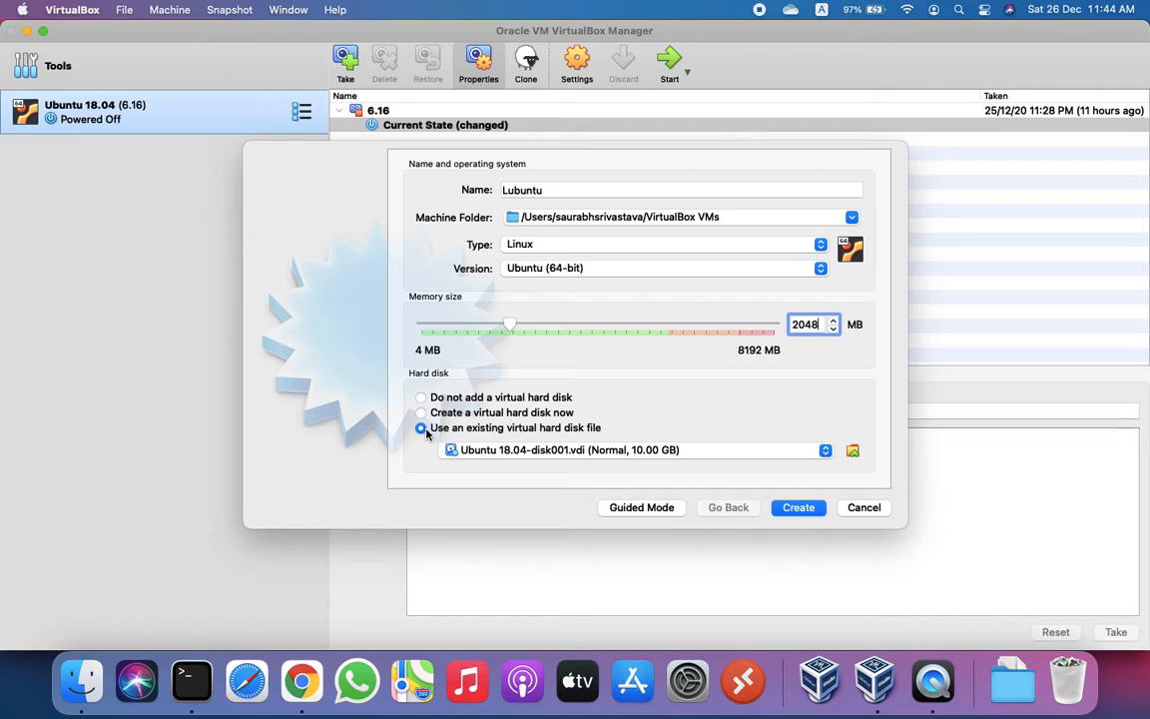
pyautogui.click(852, 450)
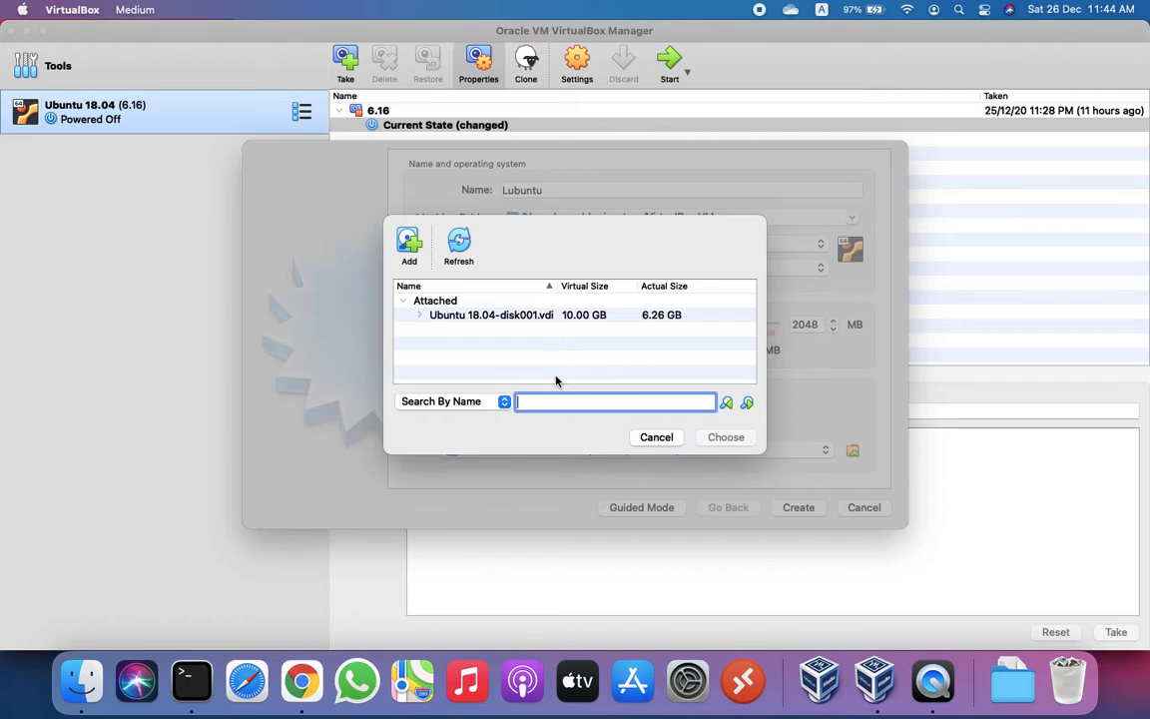
pyautogui.click(405, 248)
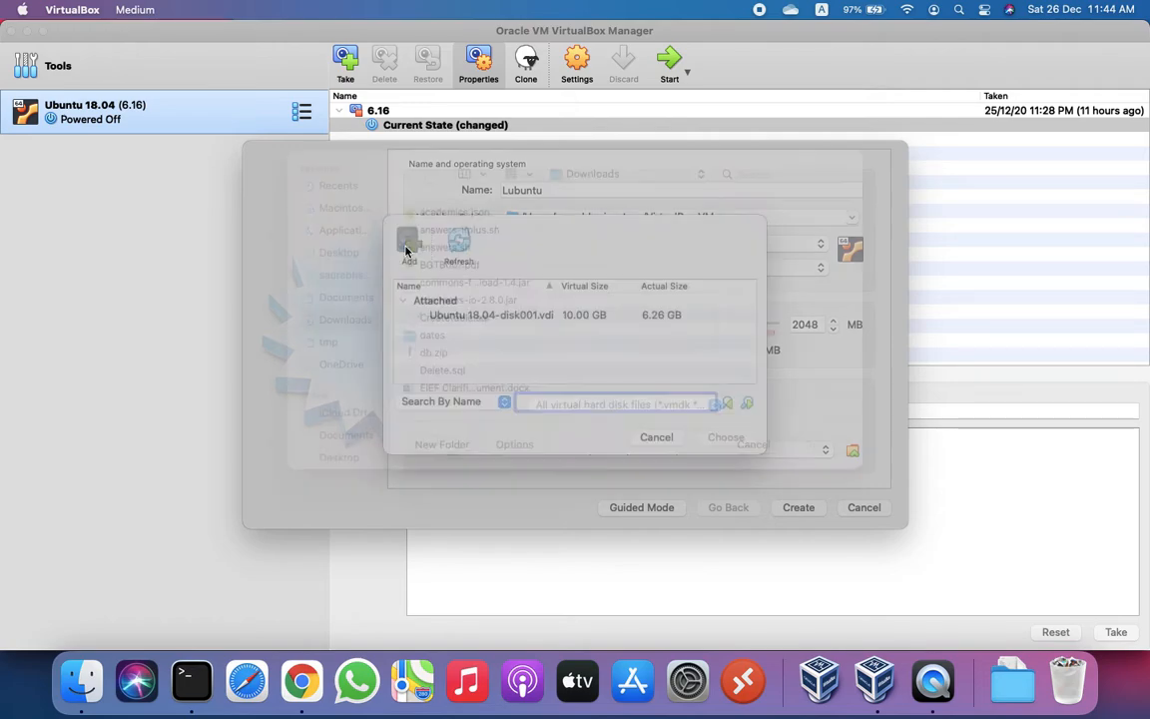
pyautogui.click(334, 280)
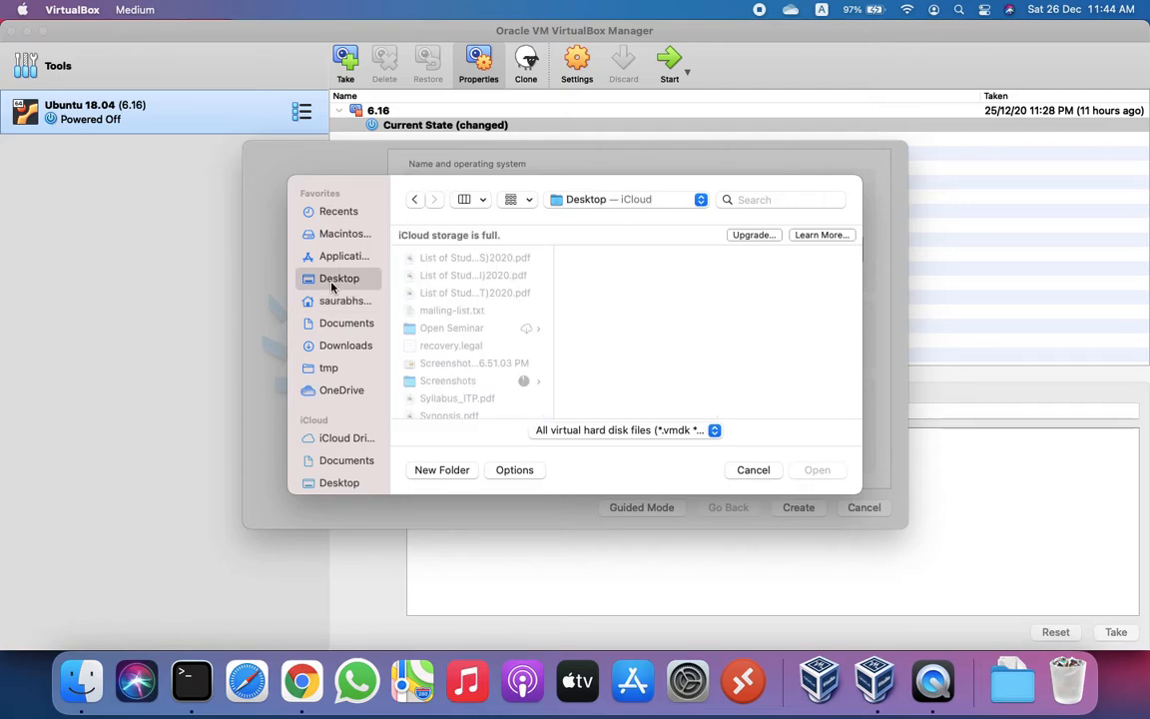
pyautogui.scroll(-1, 472, 364)
pyautogui.scroll(-3, 470, 361)
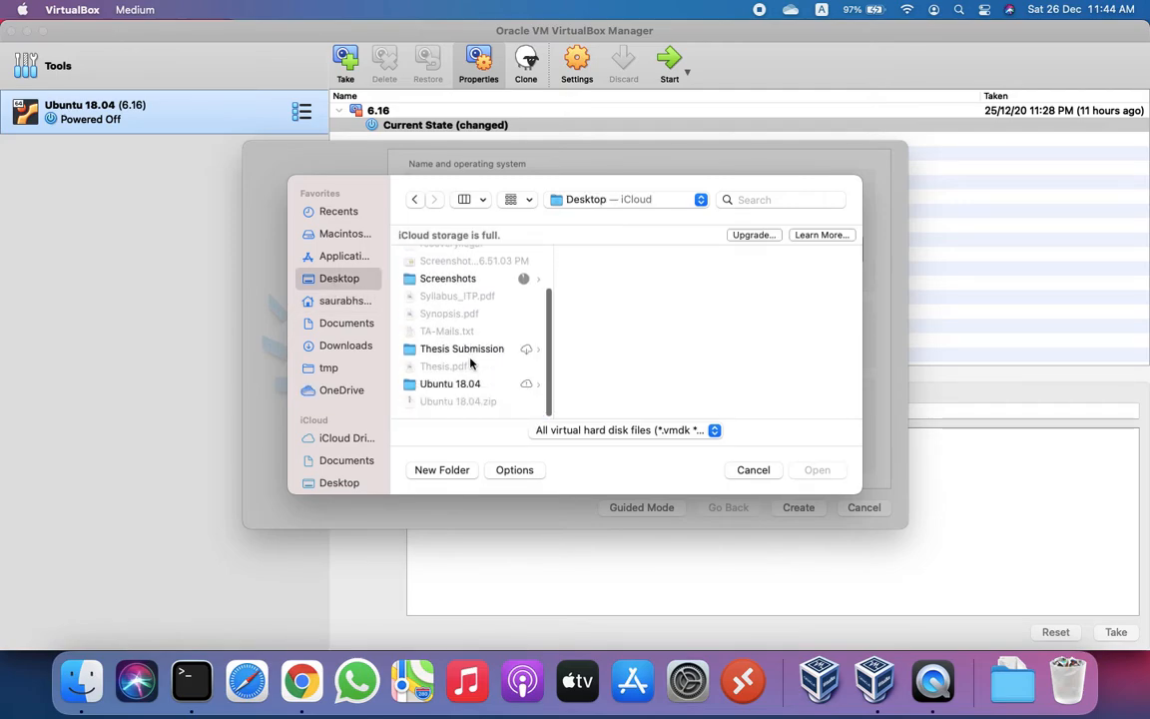
pyautogui.click(469, 384)
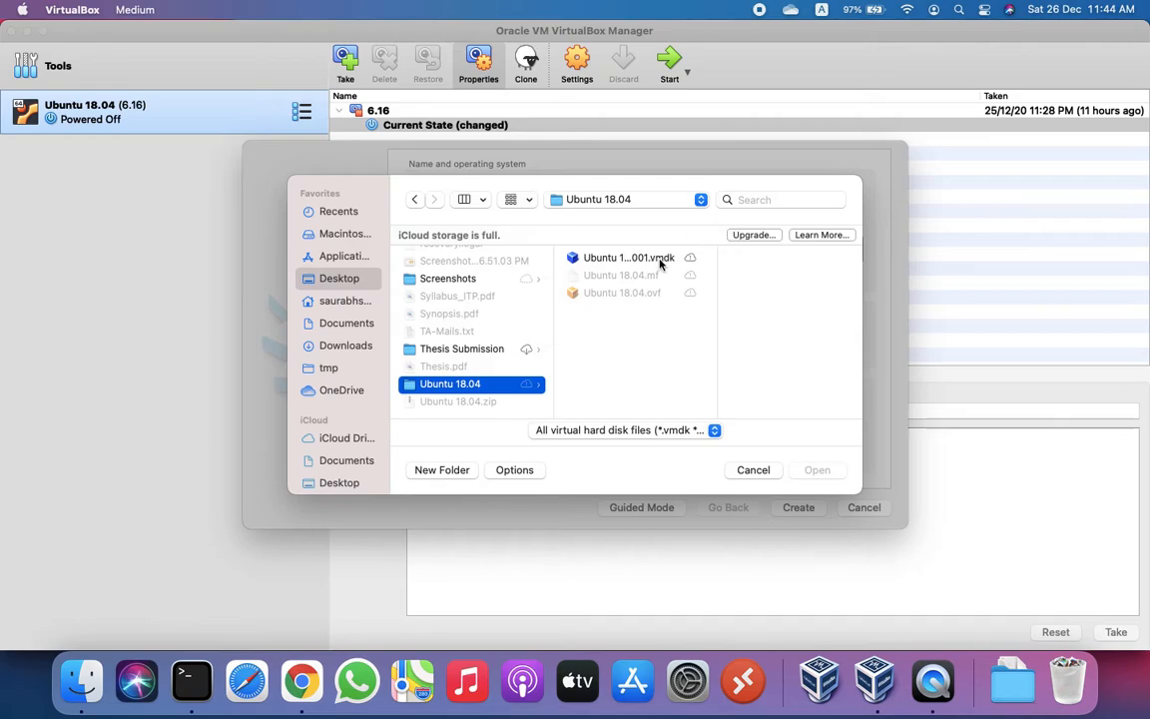
pyautogui.click(627, 258)
pyautogui.click(820, 471)
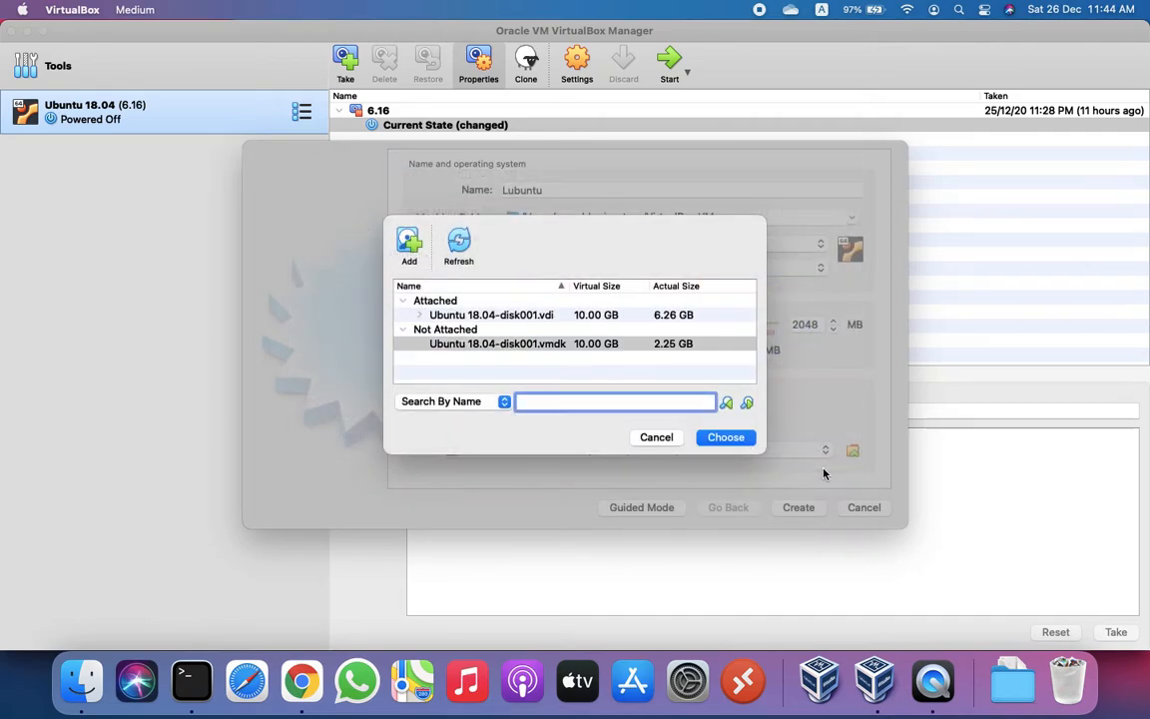
pyautogui.click(728, 439)
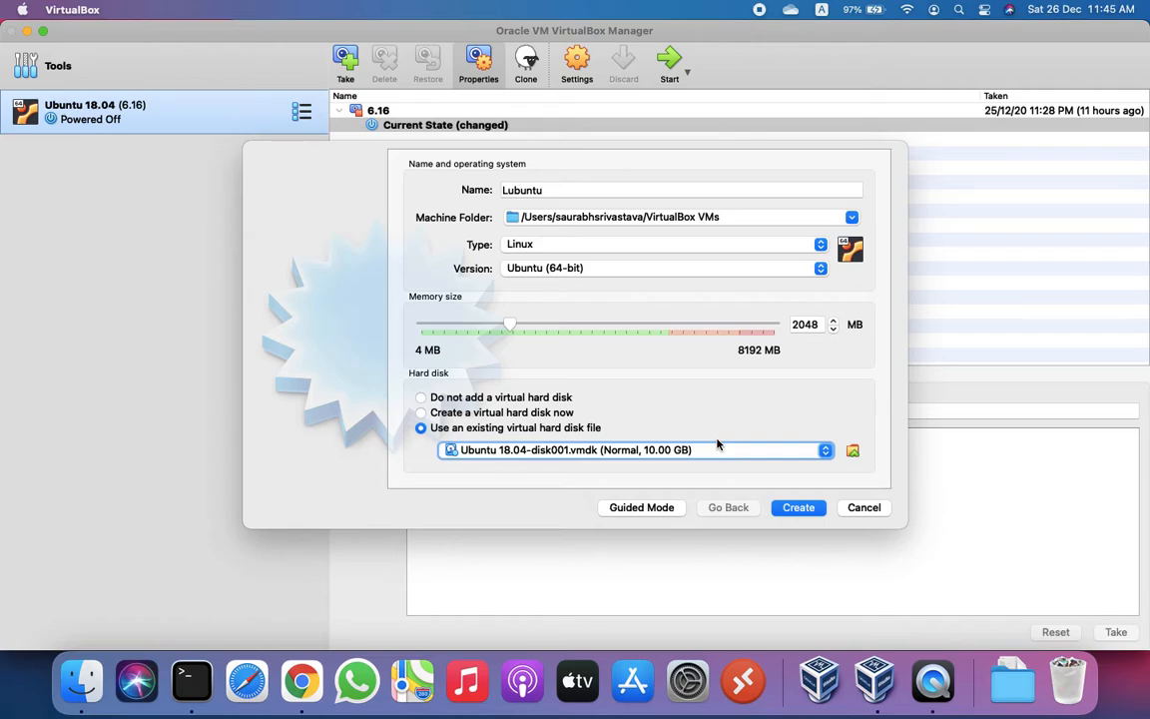
pyautogui.click(793, 511)
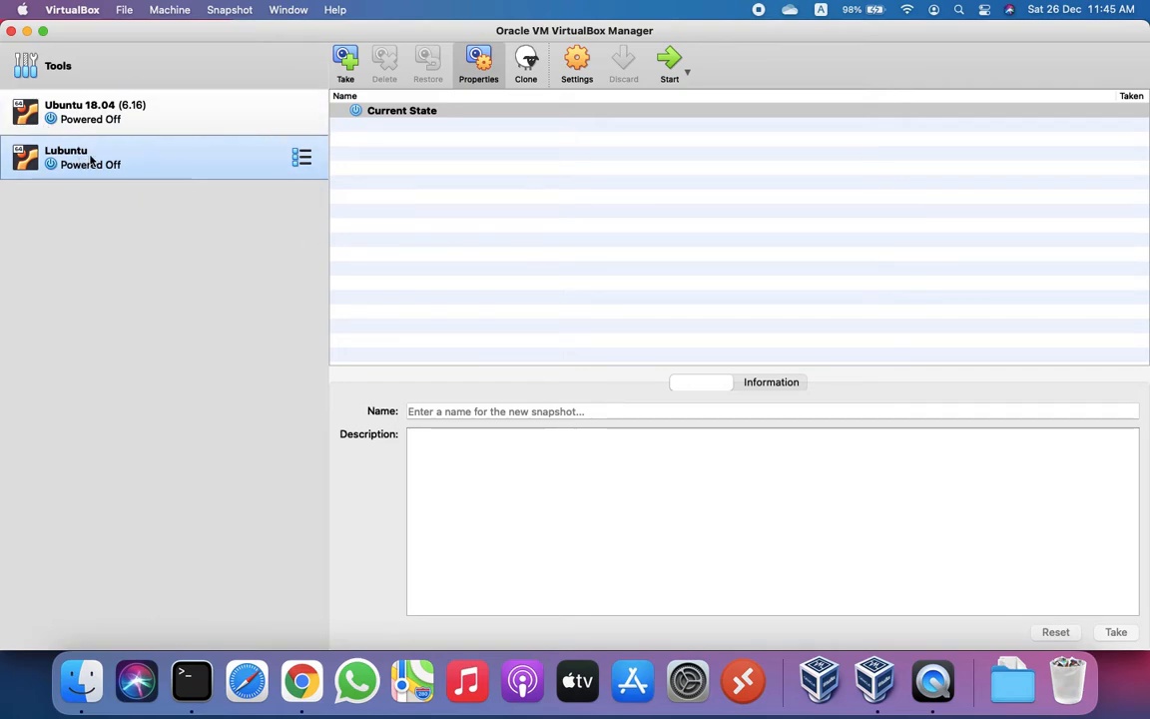
# Step: Start the Lubuntu VM and log in with the account password
pyautogui.click(667, 73)
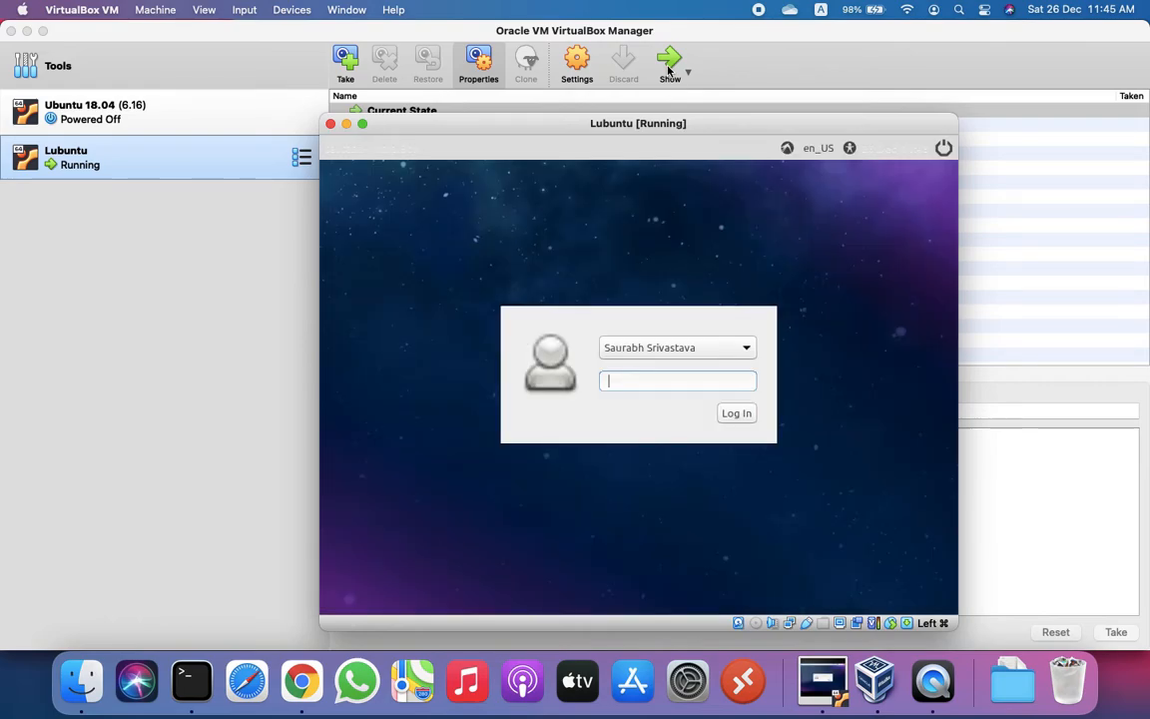
pyautogui.write('••••••••')
pyautogui.press('Return')
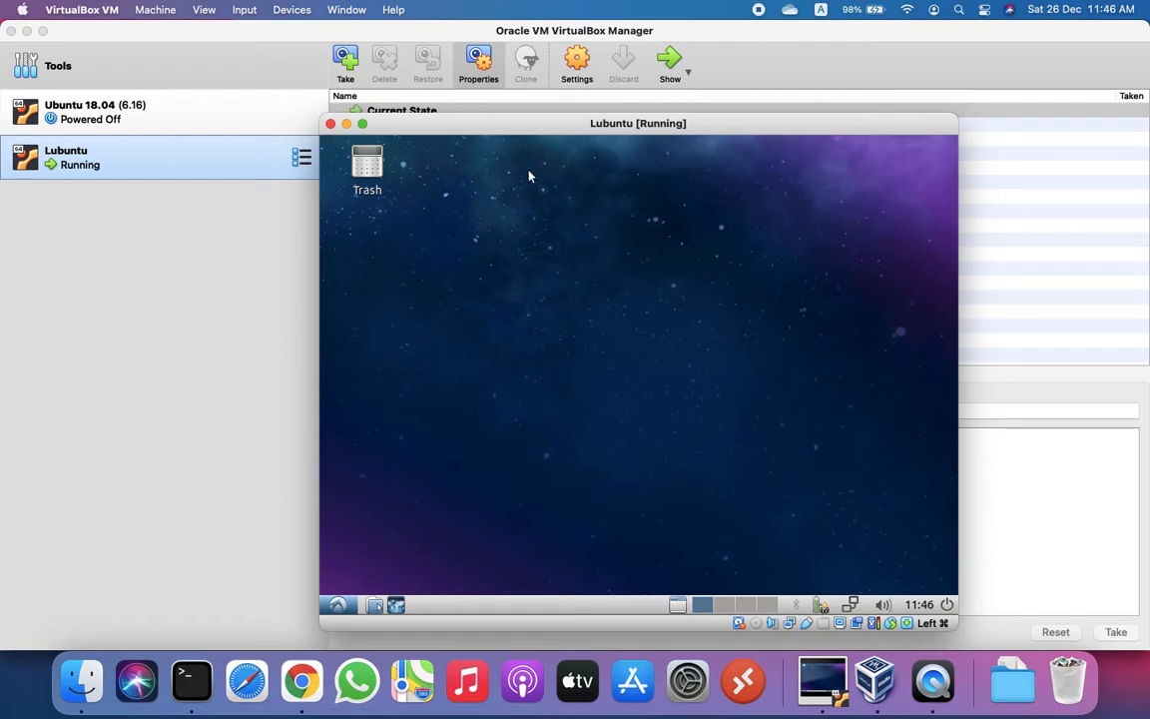
# Step: Stretch the Lubuntu VM window out to the left, right, top and bottom screen edges
pyautogui.click(315, 328)
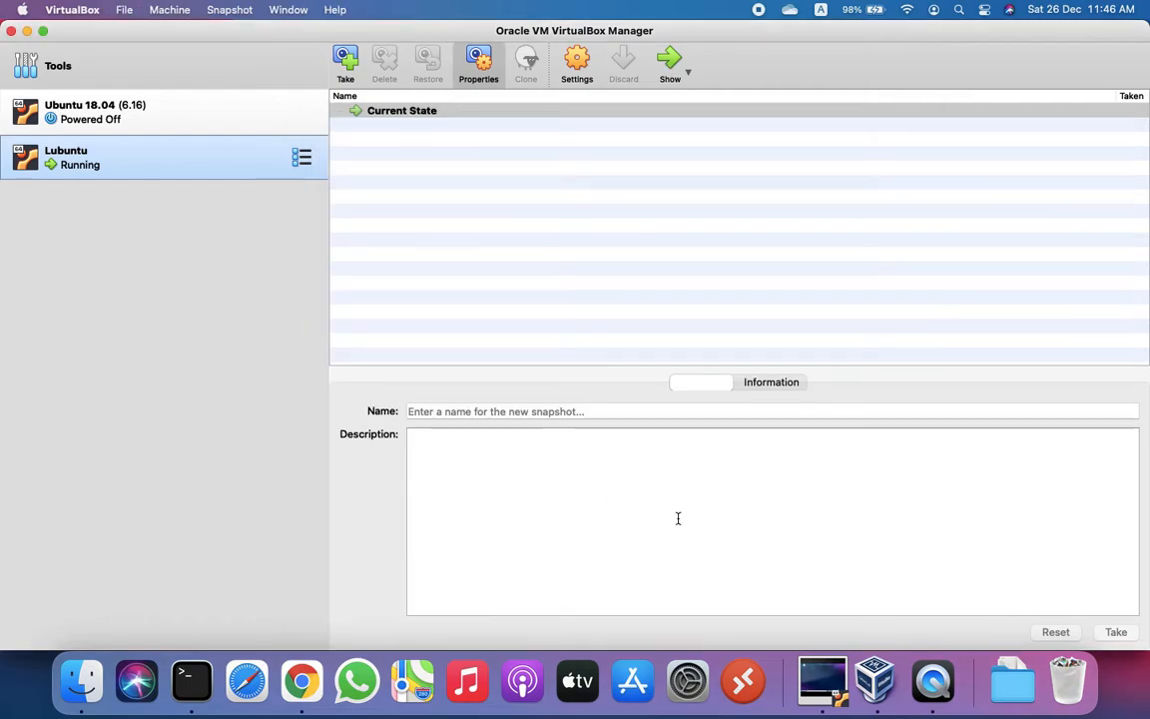
pyautogui.press('super+Tab')
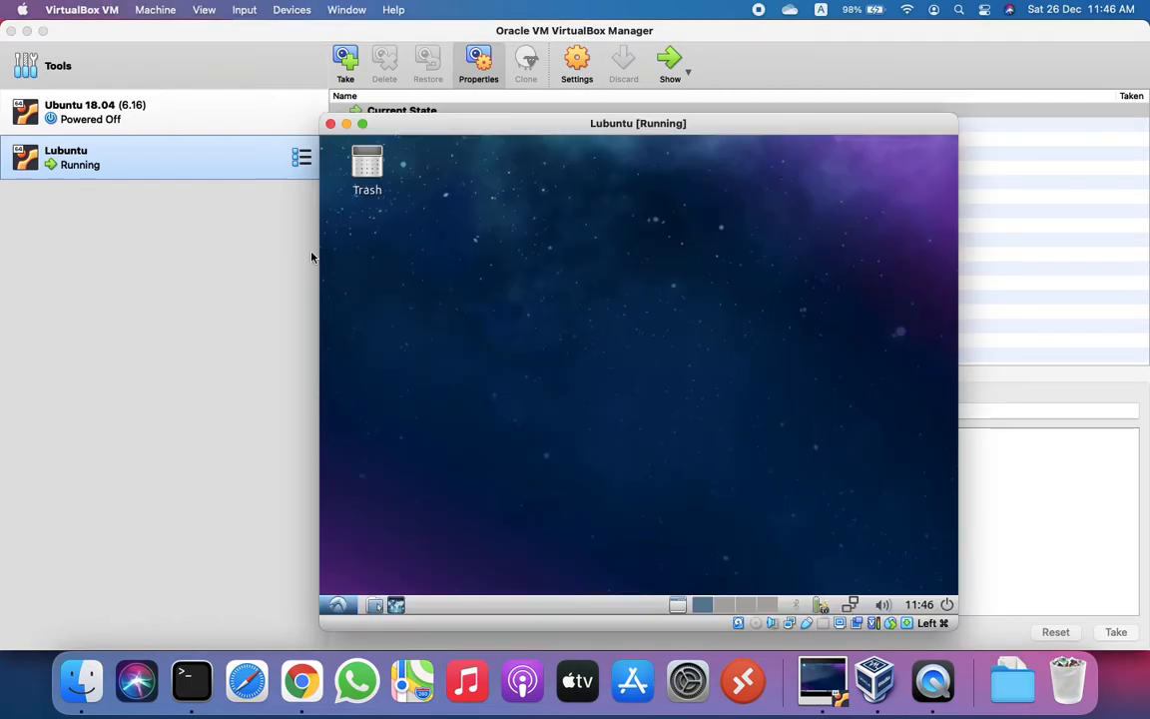
pyautogui.moveTo(316, 258); pyautogui.dragTo(3, 289)
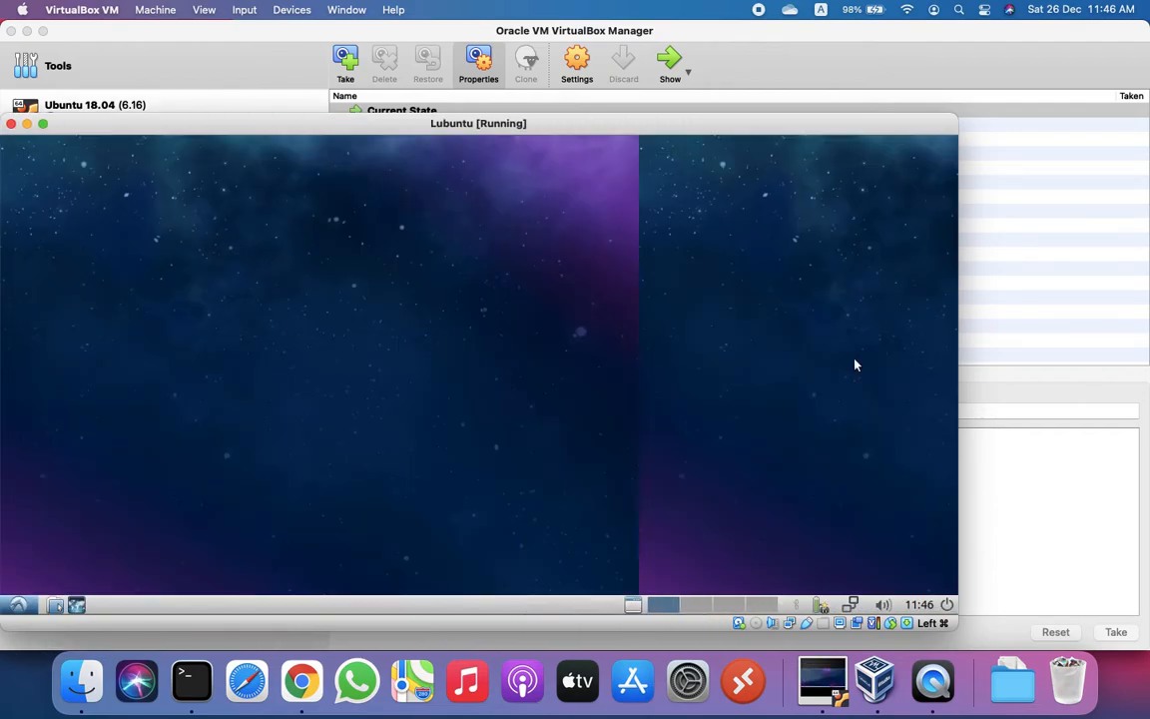
pyautogui.moveTo(958, 355); pyautogui.dragTo(1148, 356)
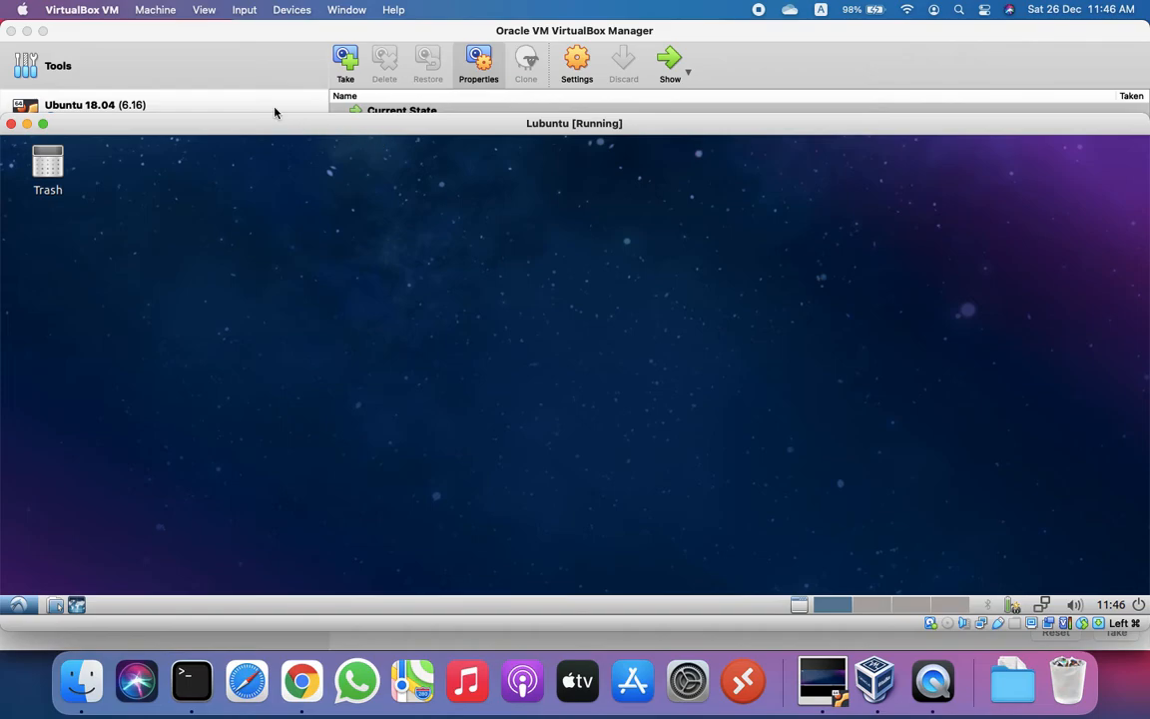
pyautogui.moveTo(269, 114); pyautogui.dragTo(269, 23)
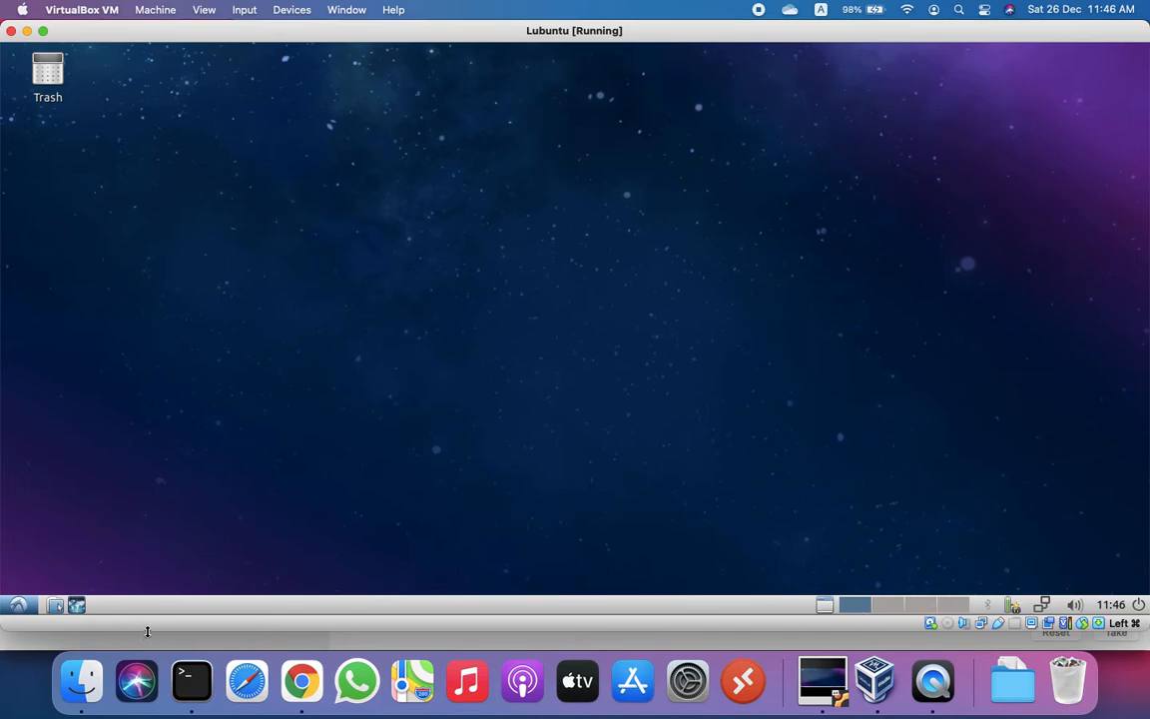
pyautogui.moveTo(147, 631); pyautogui.dragTo(145, 649)
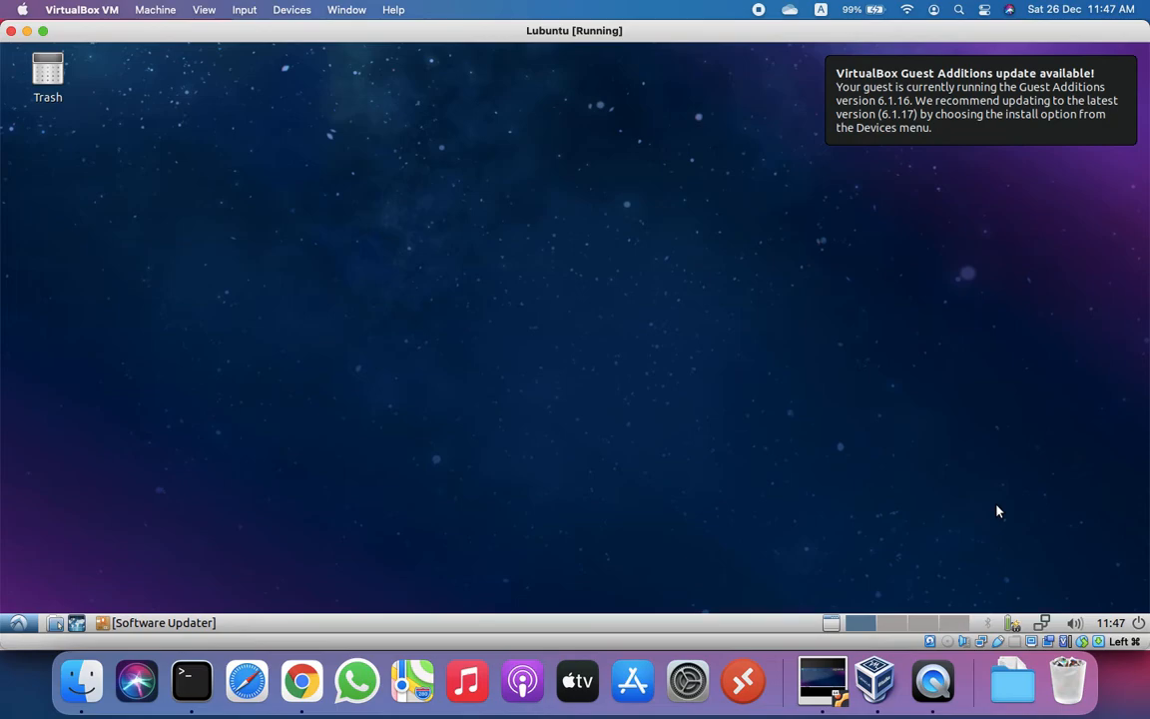
# Step: Shut down the Lubuntu guest, then inspect vboxnet0 (192.168.56.1/24) in Host Network Manager
pyautogui.click(1139, 623)
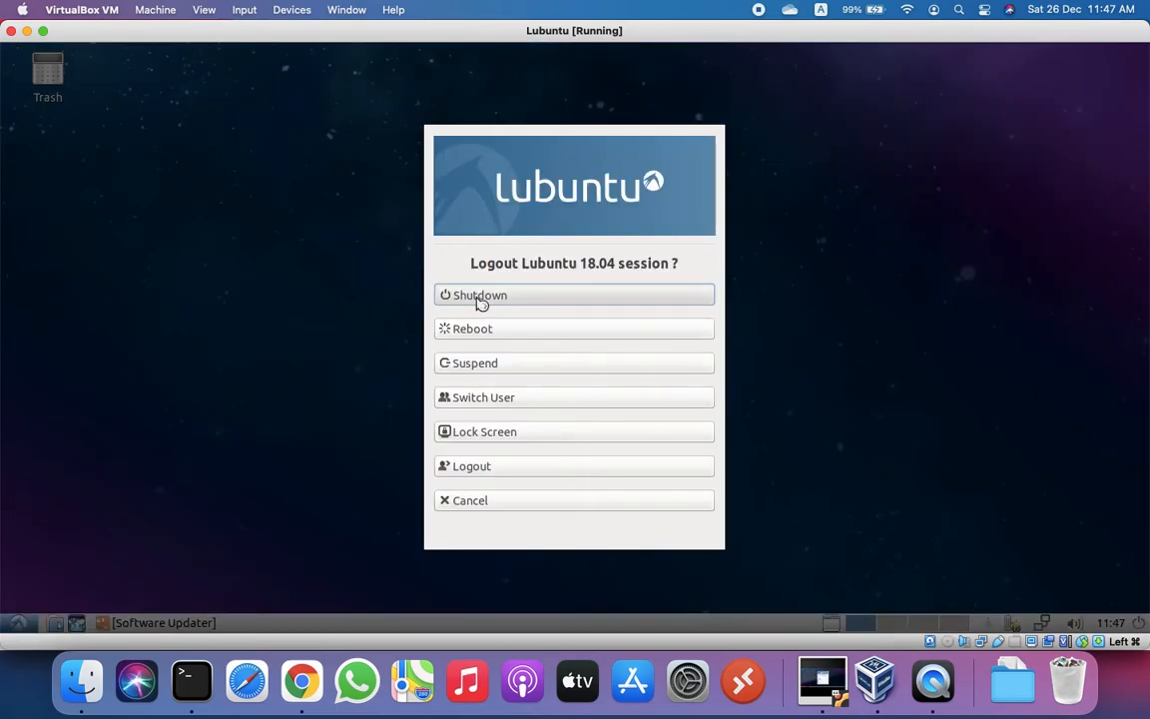
pyautogui.click(480, 299)
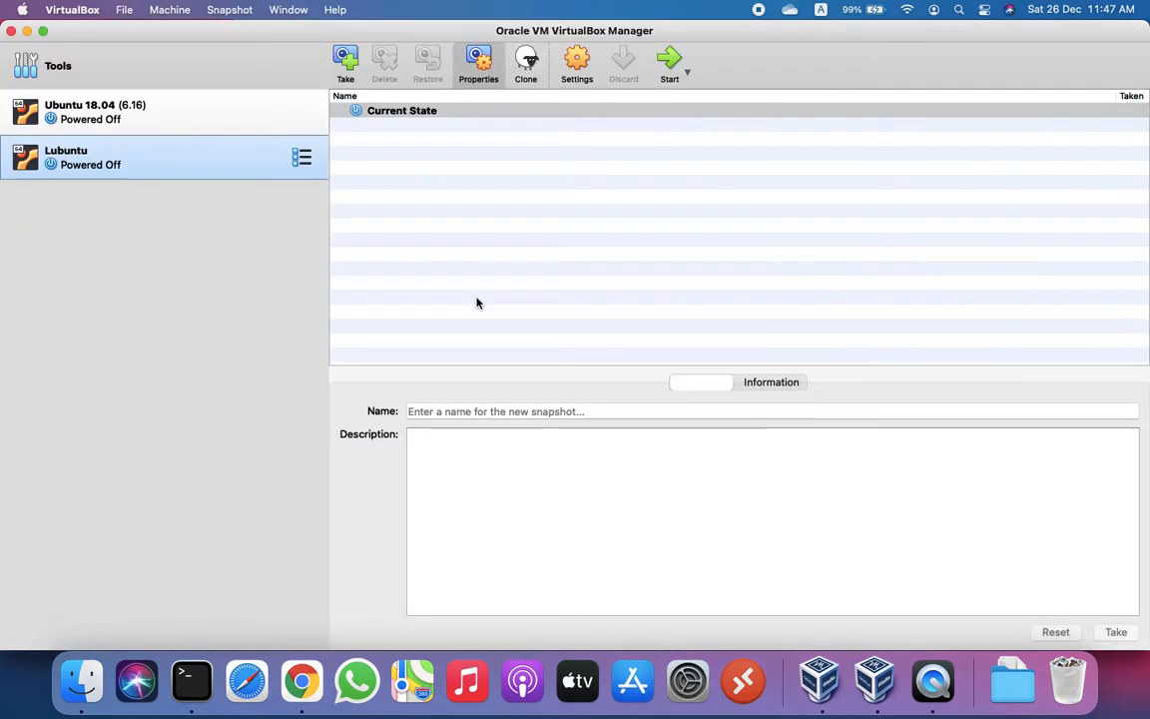
pyautogui.click(123, 10)
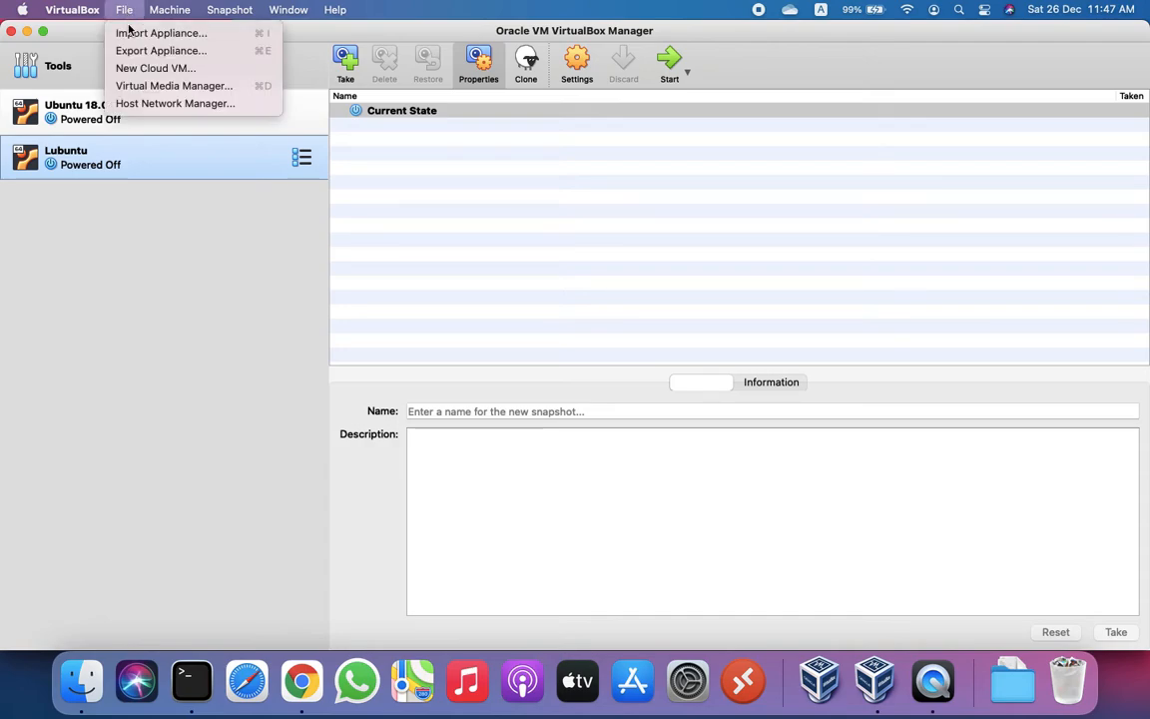
pyautogui.click(144, 104)
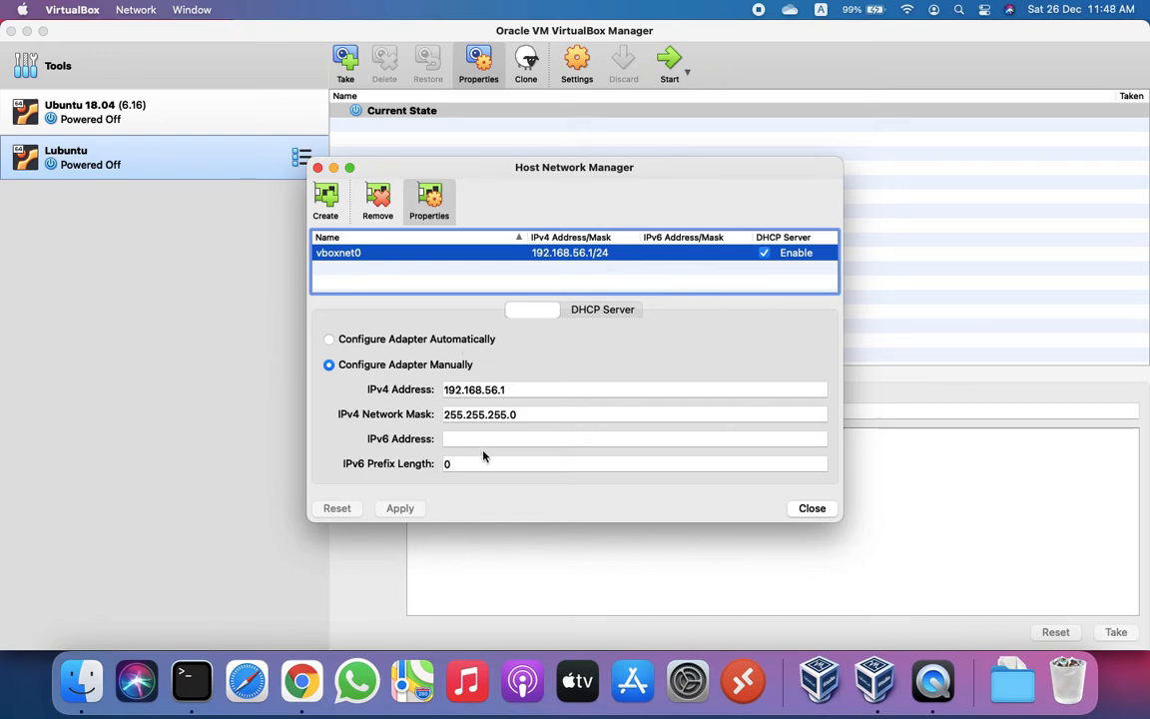
pyautogui.click(318, 168)
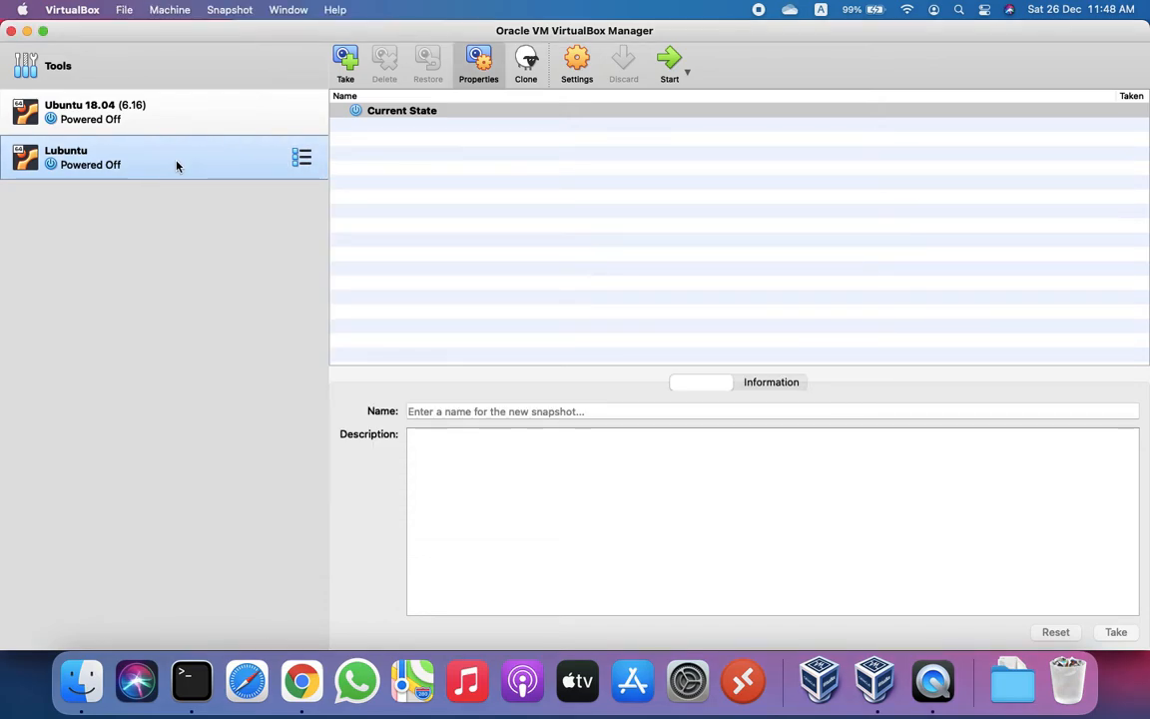
# Step: Enable Lubuntu's Adapter 2 as a Host-only Adapter on vboxnet0 and save with OK
pyautogui.click(577, 57)
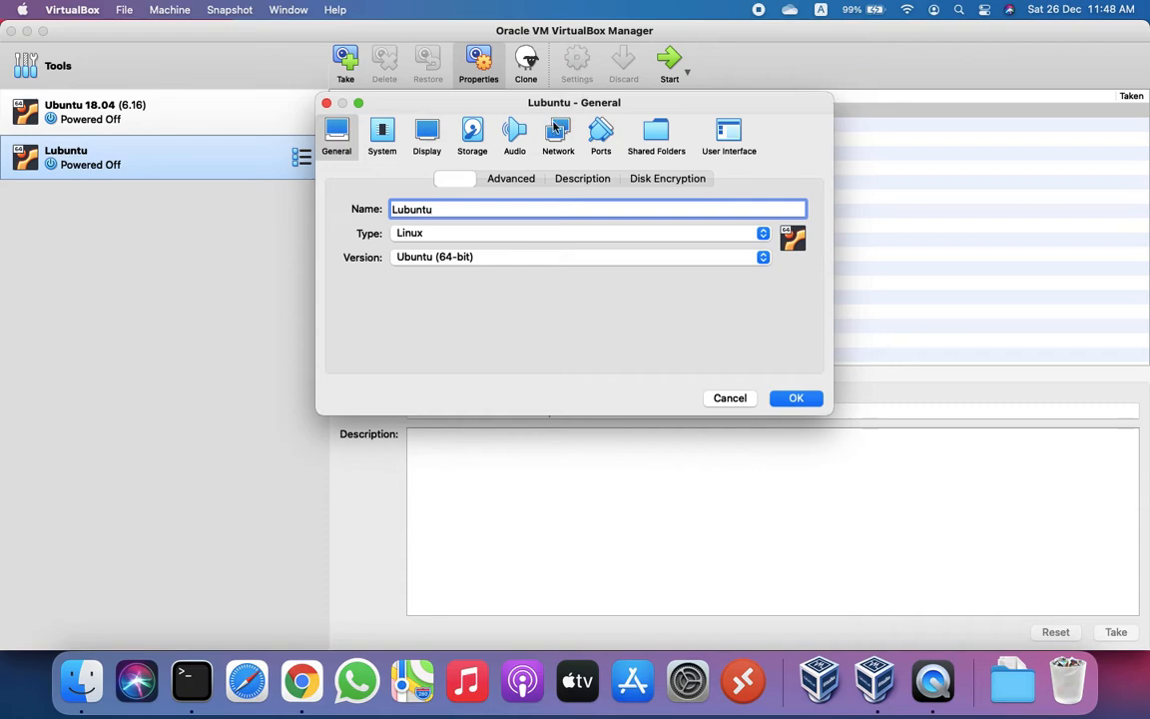
pyautogui.click(556, 135)
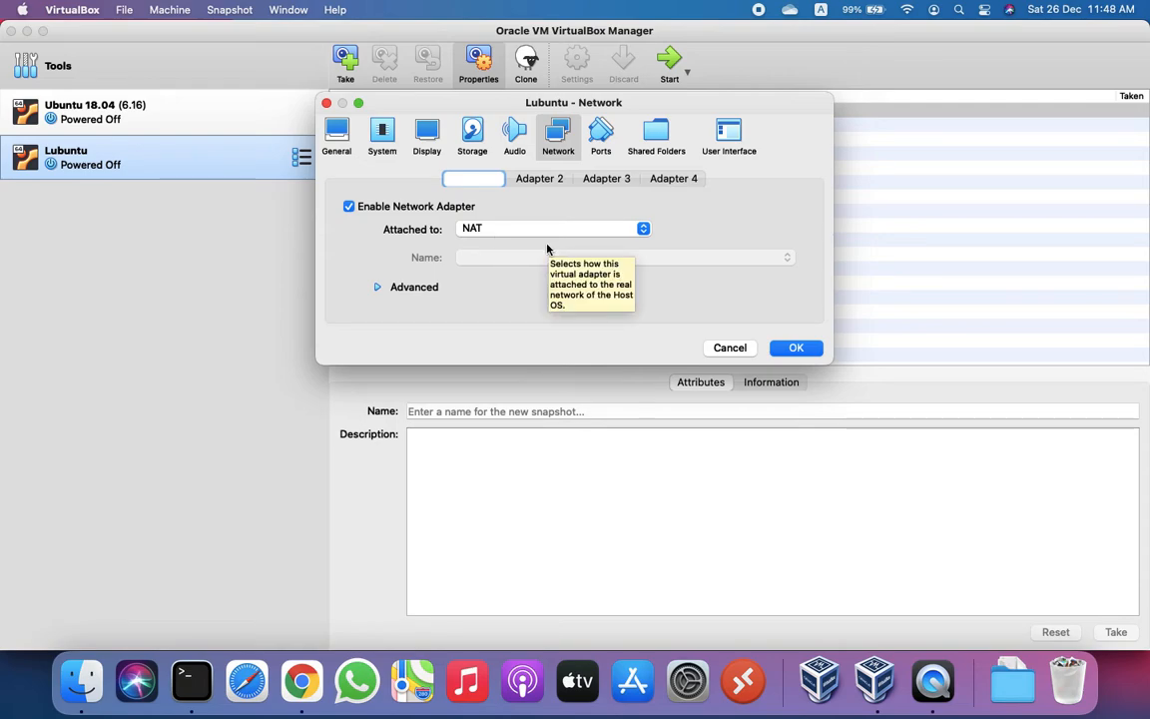
pyautogui.click(534, 178)
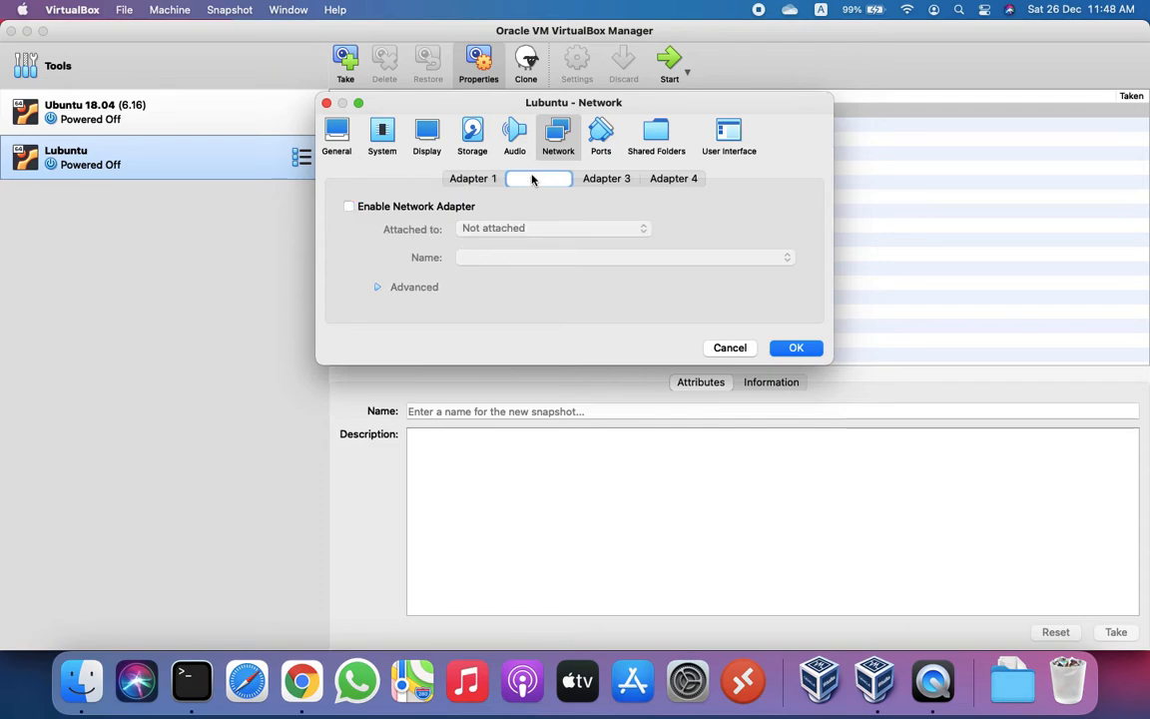
pyautogui.click(348, 207)
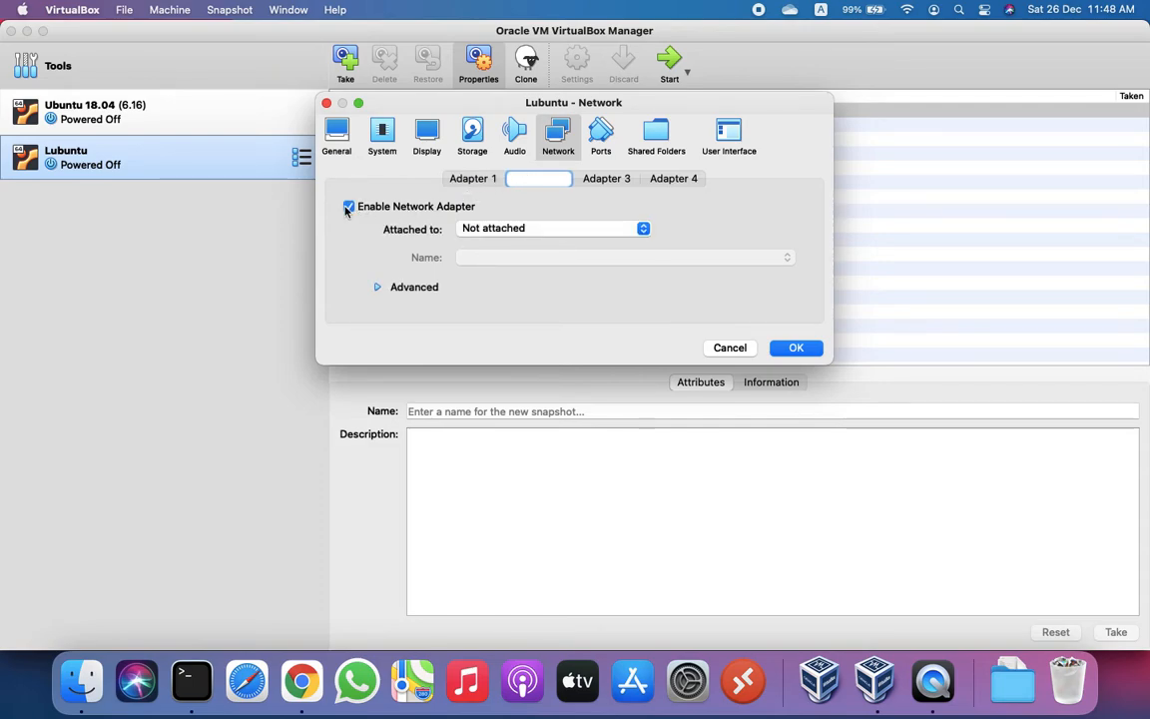
pyautogui.click(643, 229)
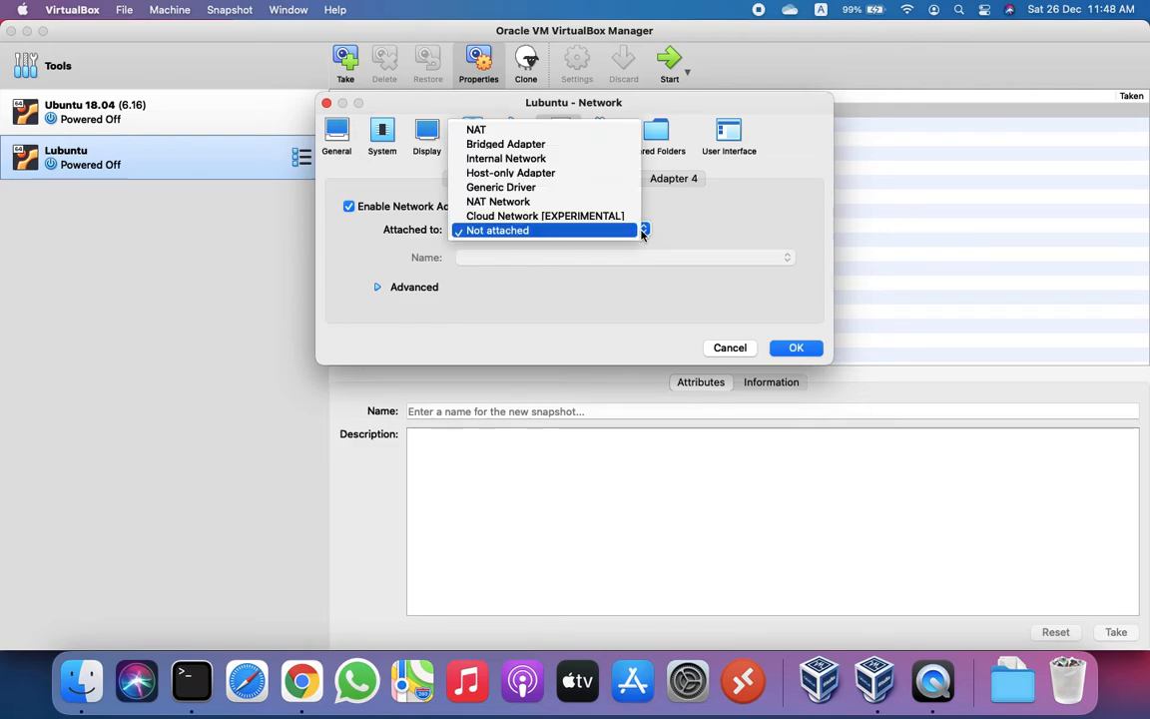
pyautogui.click(557, 174)
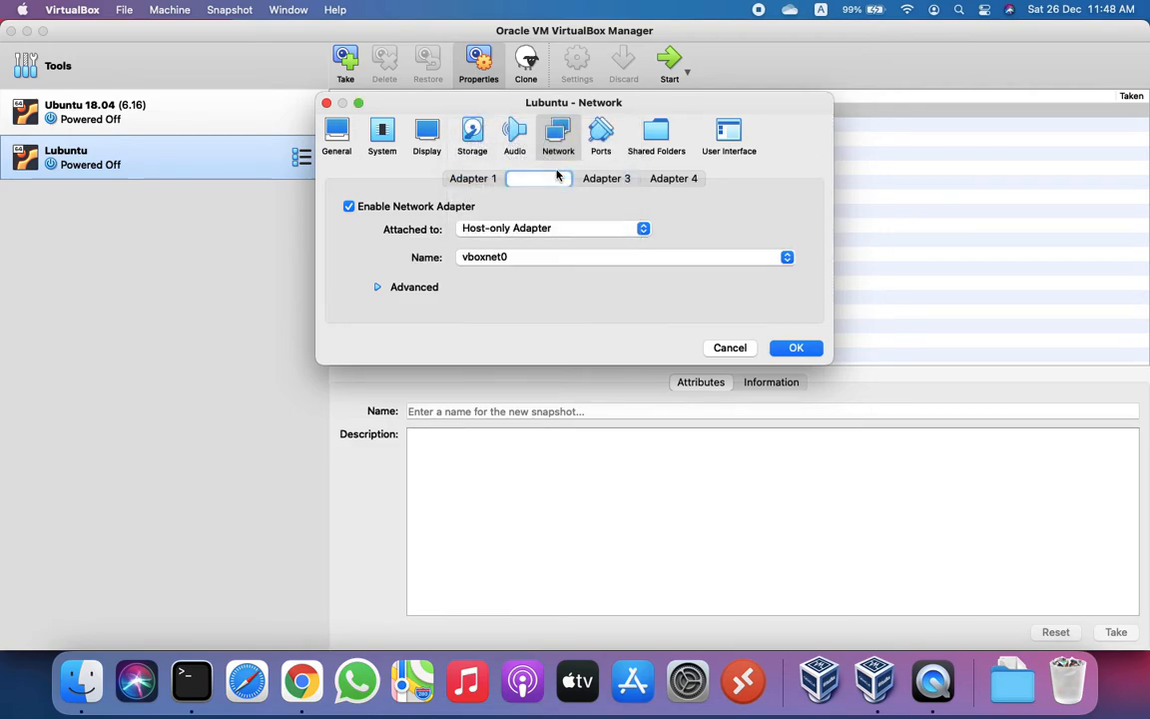
pyautogui.click(671, 259)
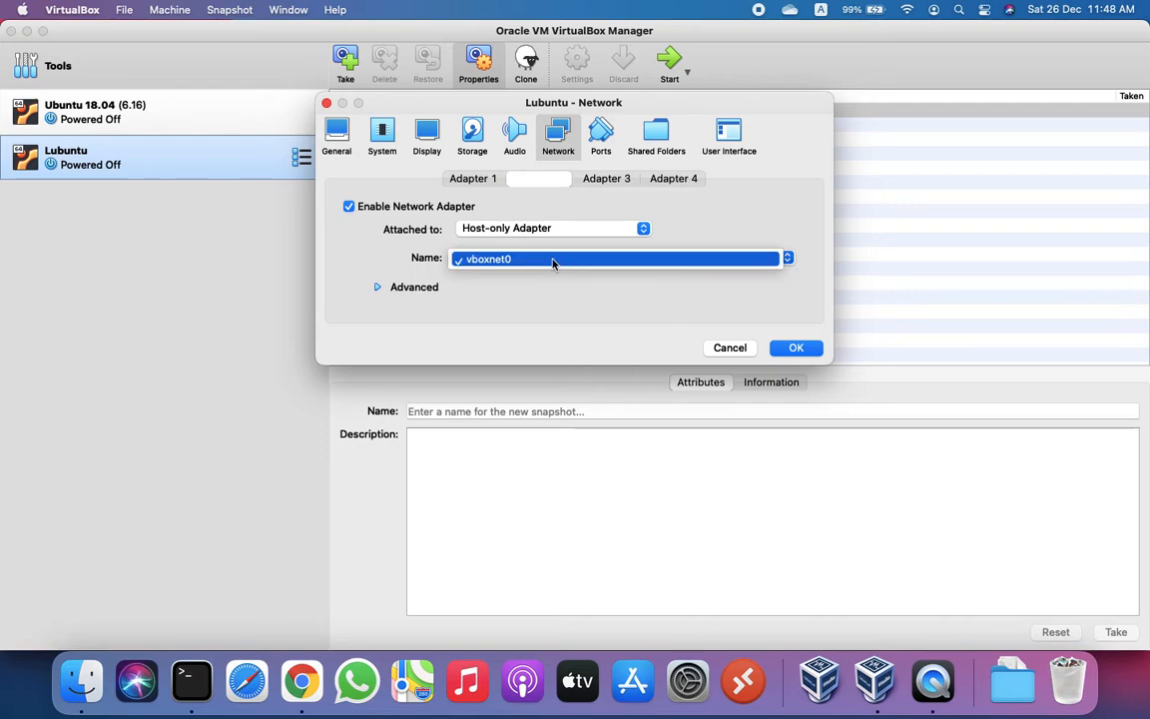
pyautogui.click(513, 288)
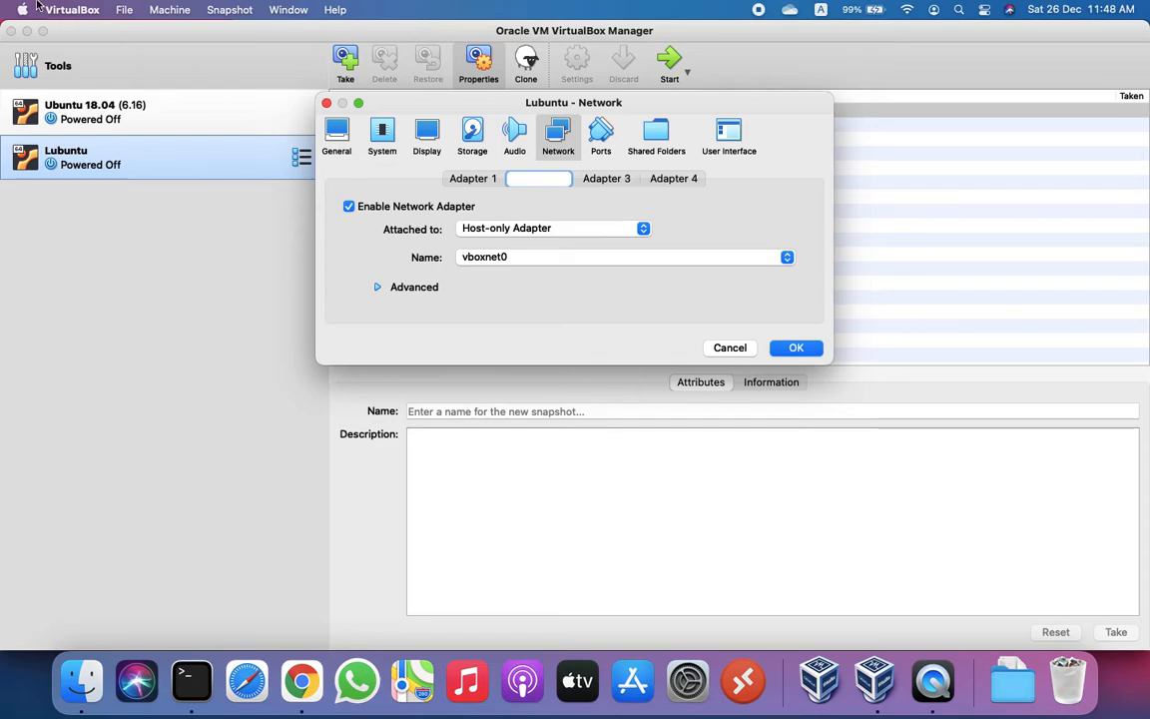
pyautogui.click(377, 286)
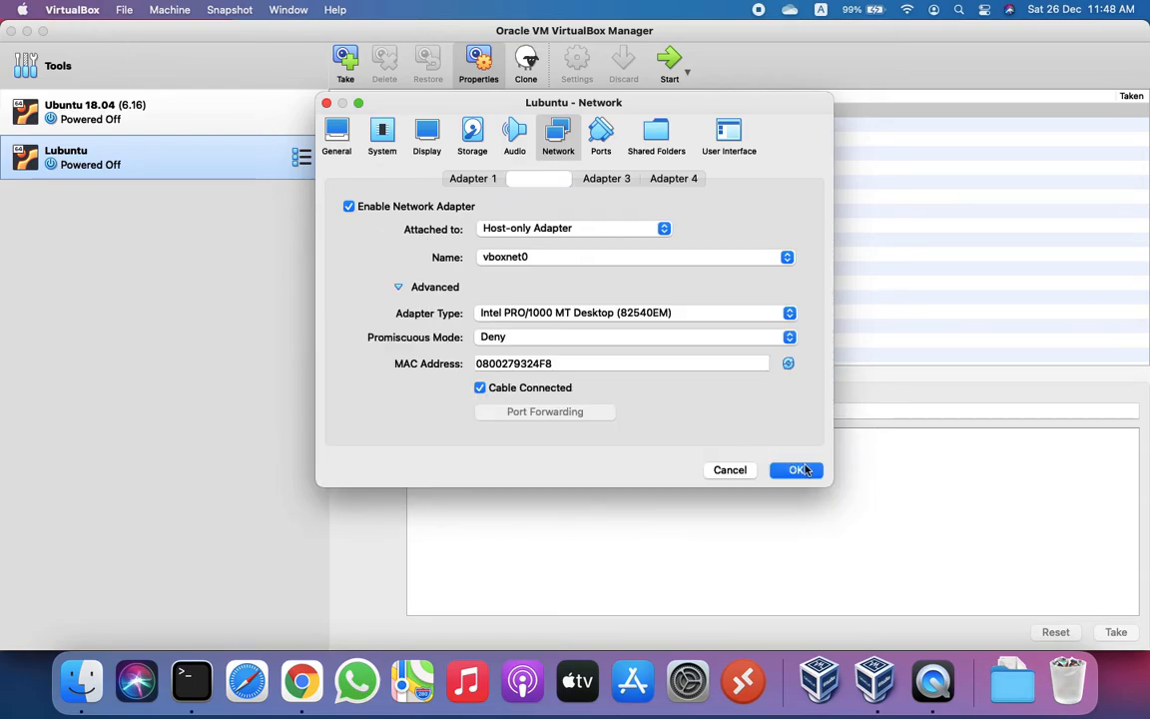
pyautogui.click(794, 468)
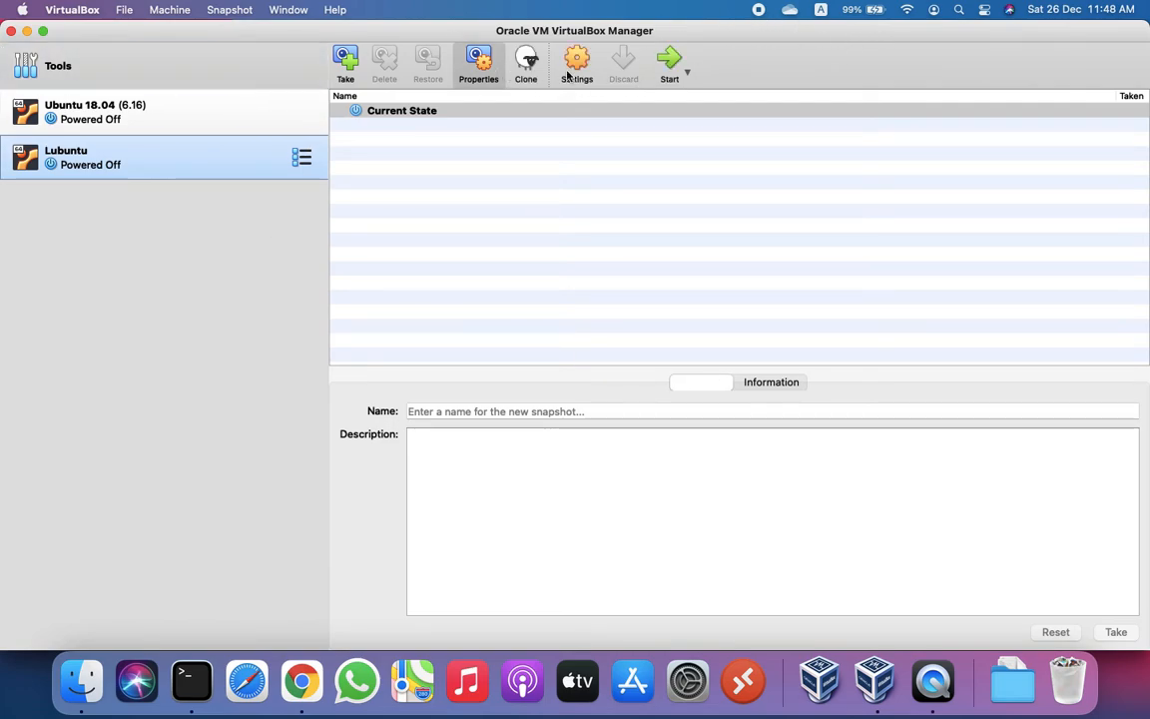
# Step: Start the Lubuntu VM and log in to its desktop with the account password
pyautogui.click(668, 62)
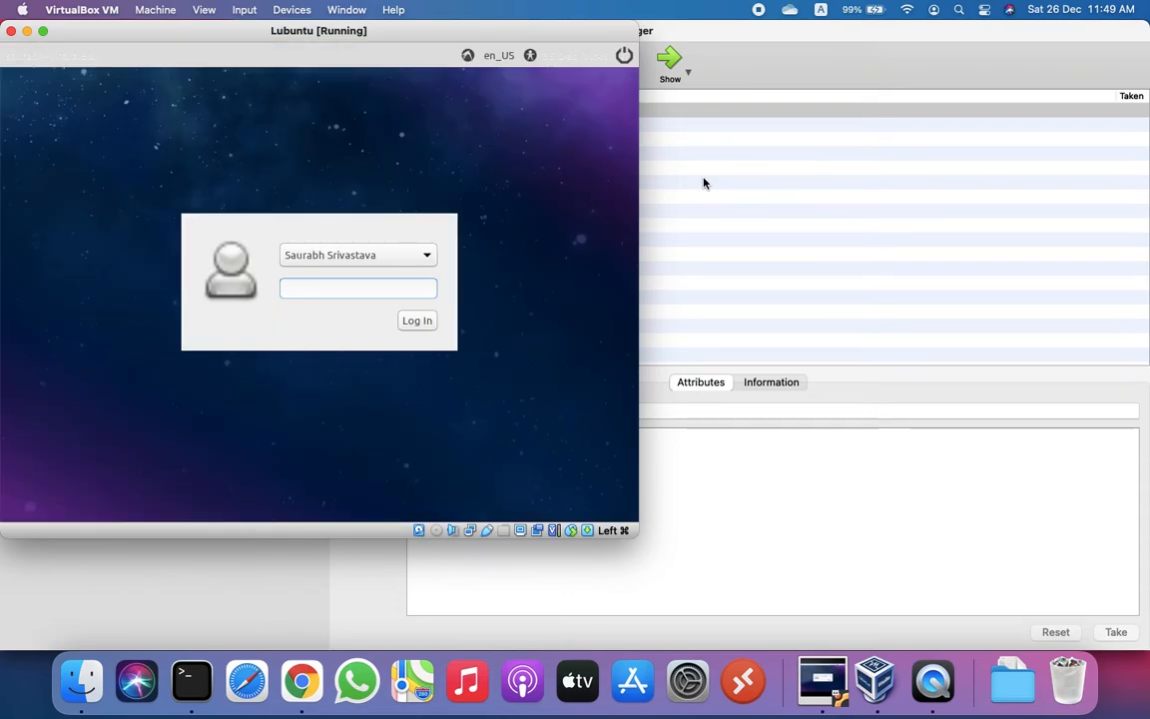
pyautogui.write('•••••••')
pyautogui.press('Return')
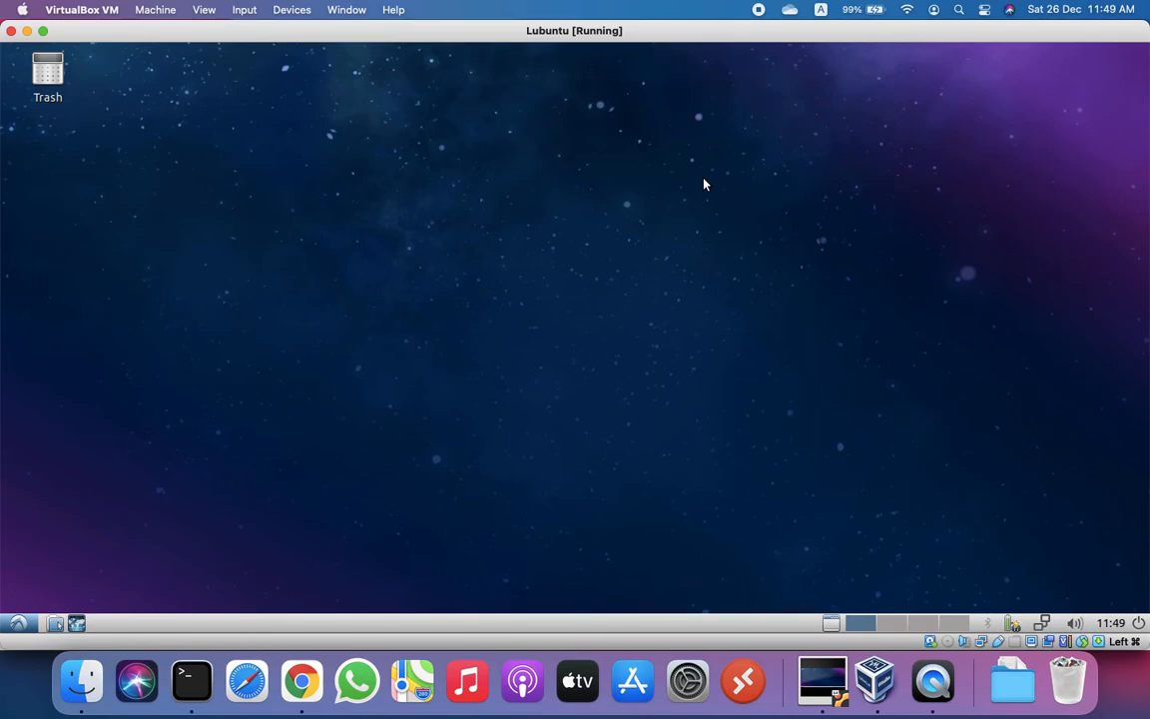
# Step: In a guest terminal, run ip a, then list the files in /etc/netplan with ls -ltr
pyautogui.hotkey('ctrl', 'alt', 't')
pyautogui.write('ip a')
pyautogui.press('Return')
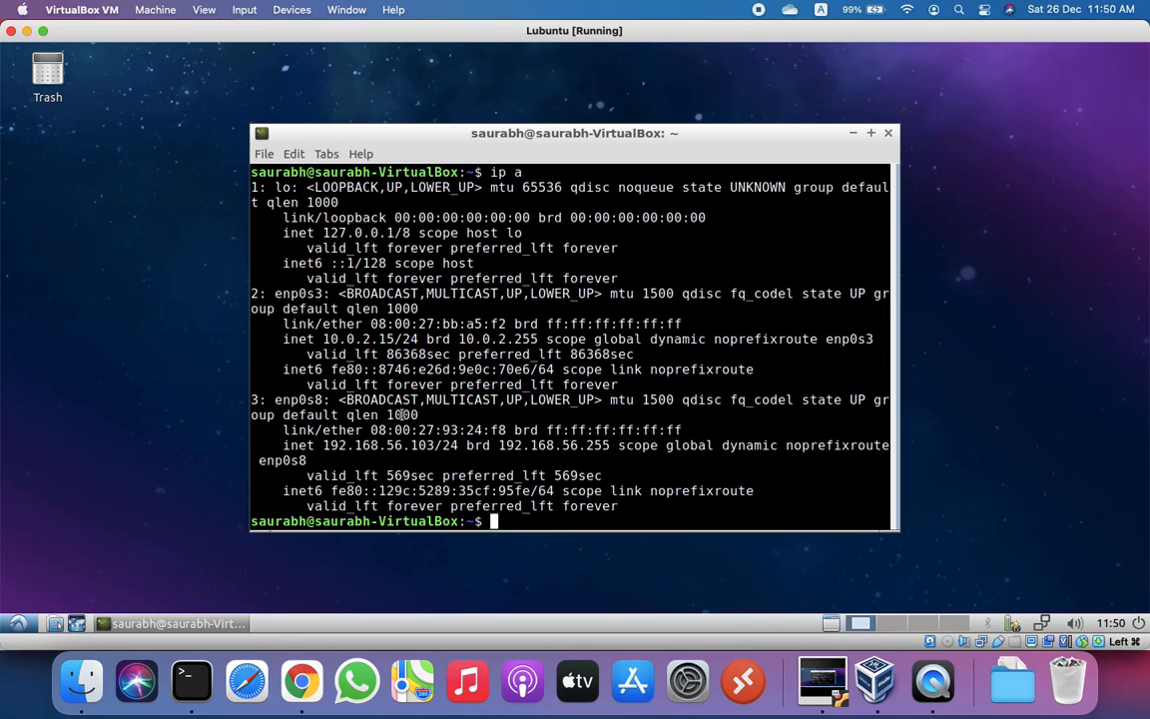
pyautogui.write('cd /etc/net')
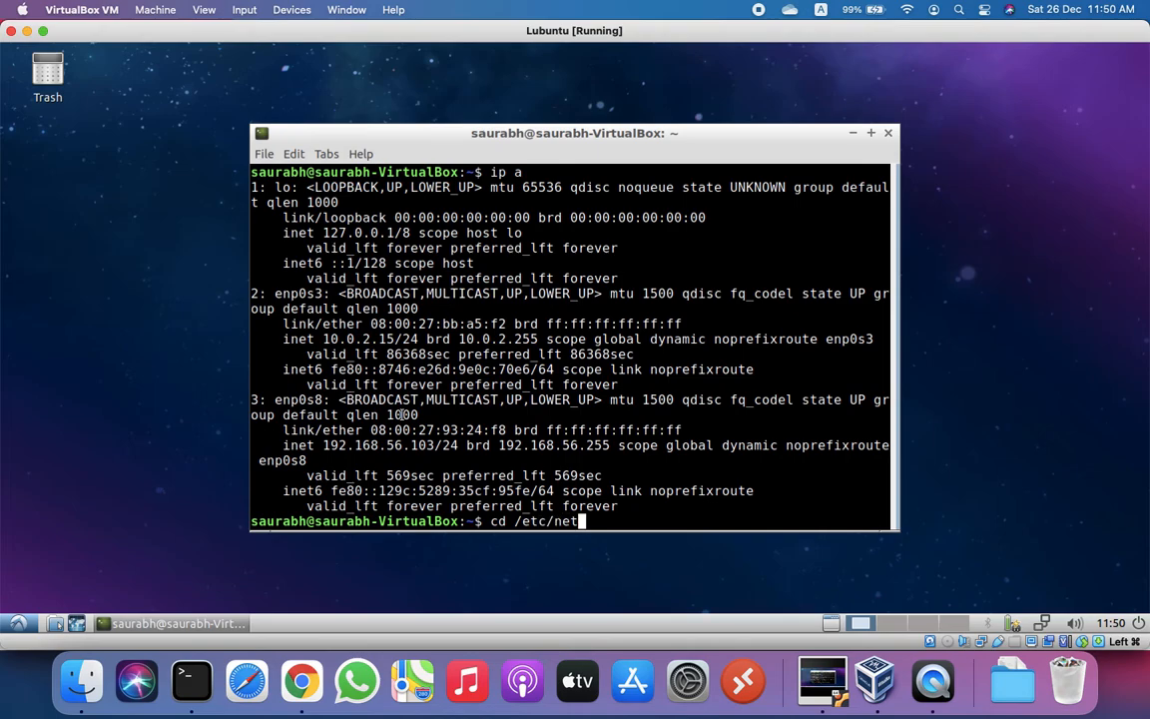
pyautogui.press('Tab')
pyautogui.press('Tab')
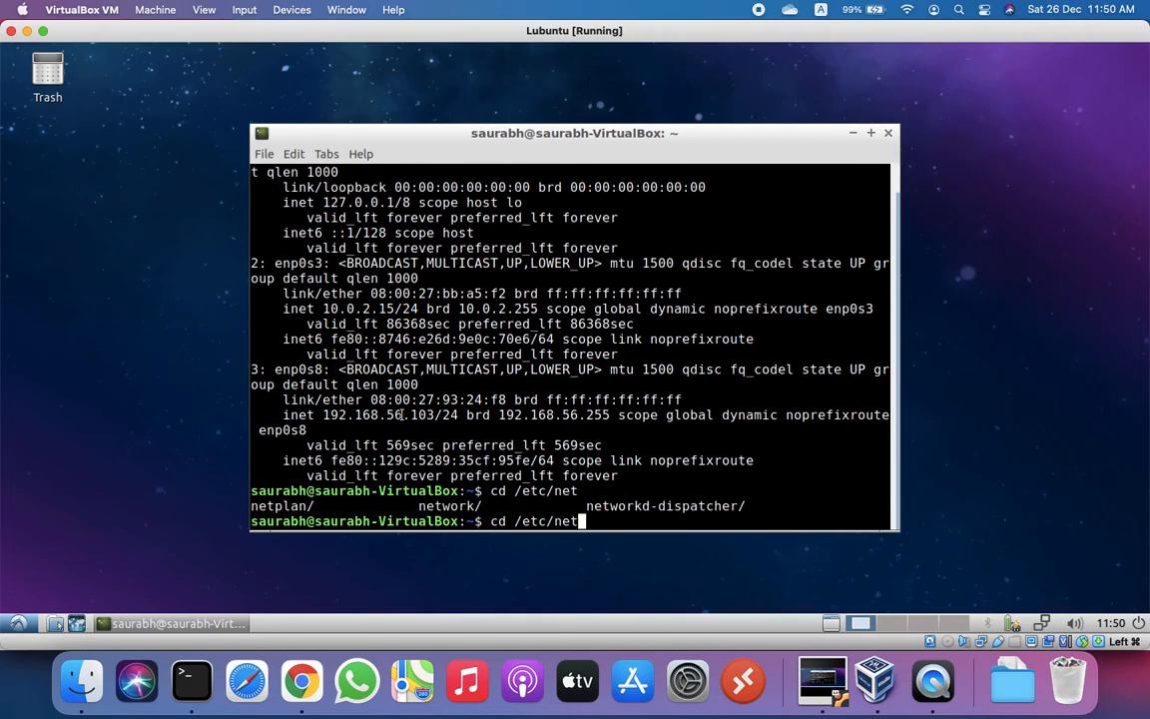
pyautogui.write('p')
pyautogui.press('Tab')
pyautogui.press('Return')
pyautogui.write('ls -ltr')
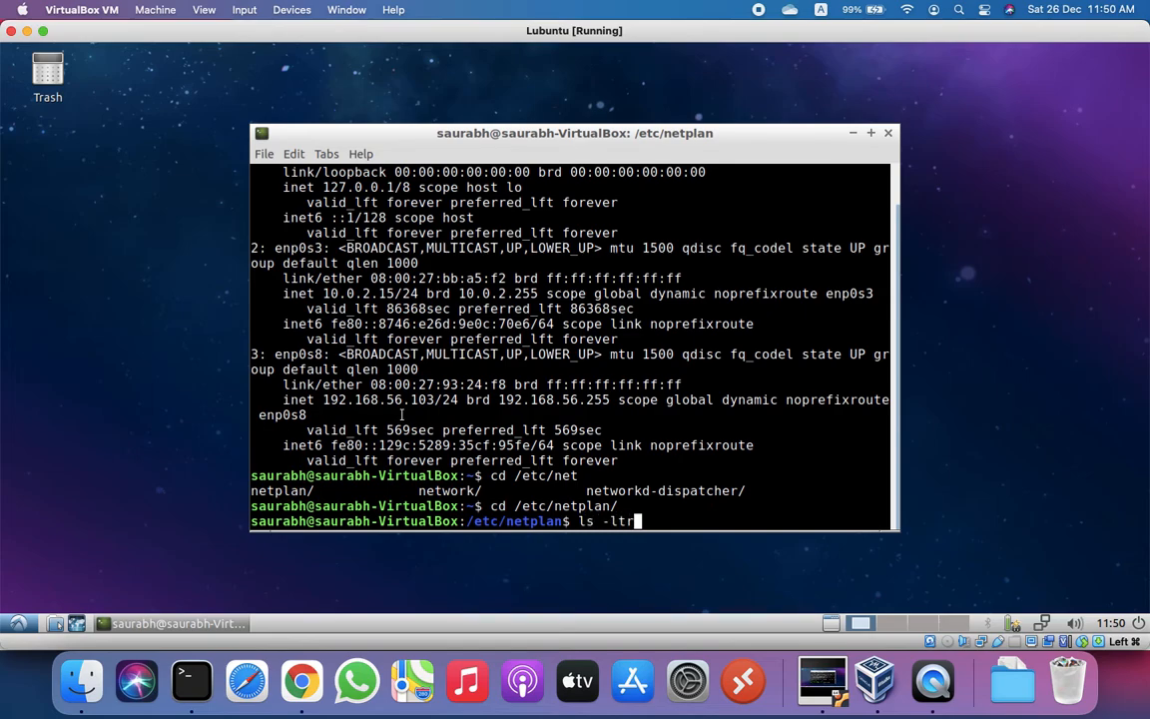
pyautogui.press('Return')
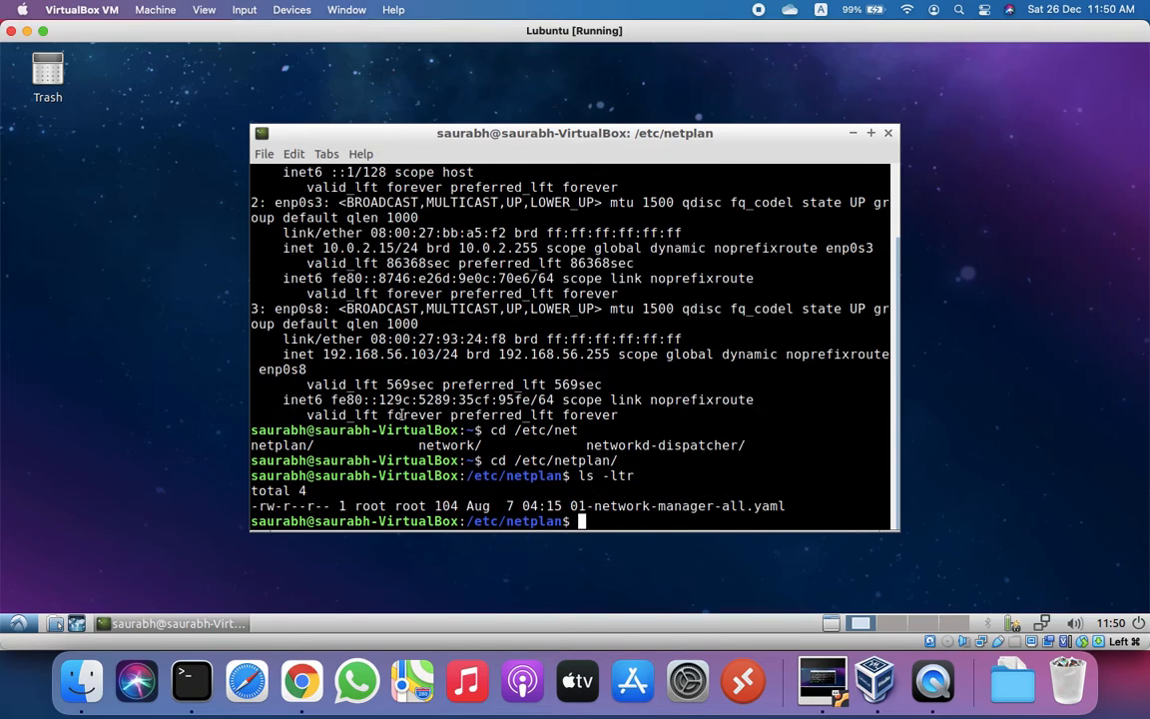
# Step: View 01-network-manager-all.yaml in vim and quit without changes
pyautogui.write('vim o')
pyautogui.press('BackSpace')
pyautogui.write('01')
pyautogui.press('Tab')
pyautogui.press('Return')
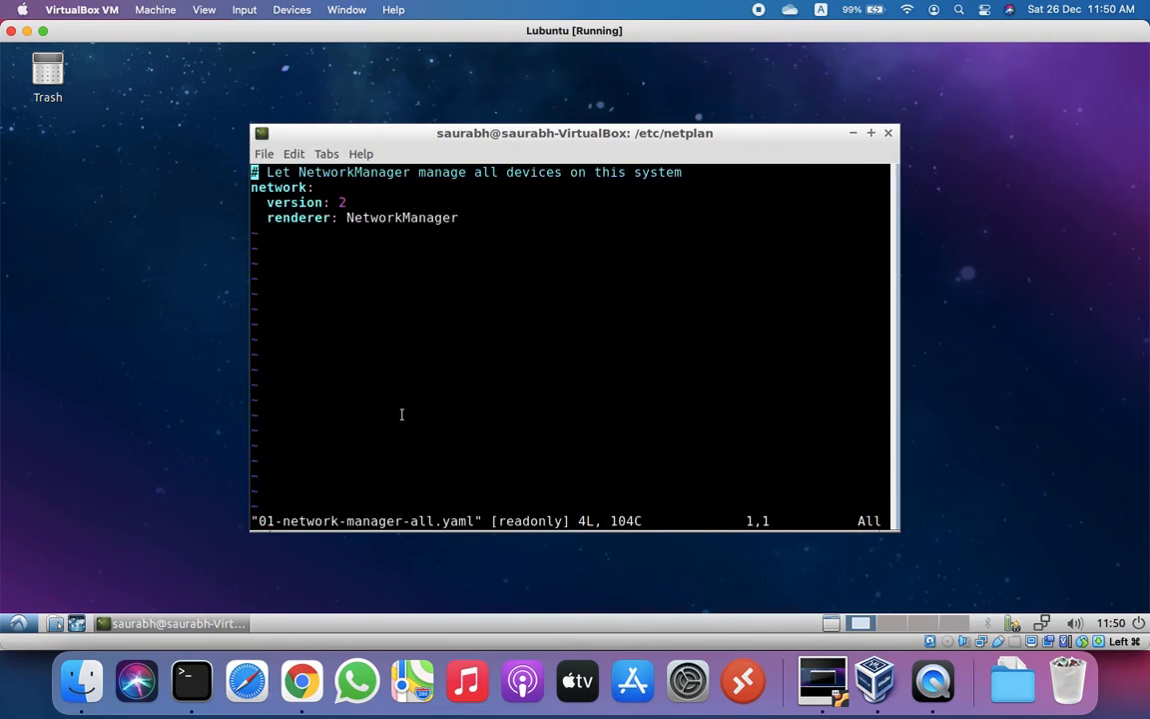
pyautogui.press('Down')
pyautogui.press('Down')
pyautogui.press('Down')
pyautogui.write(':Q')
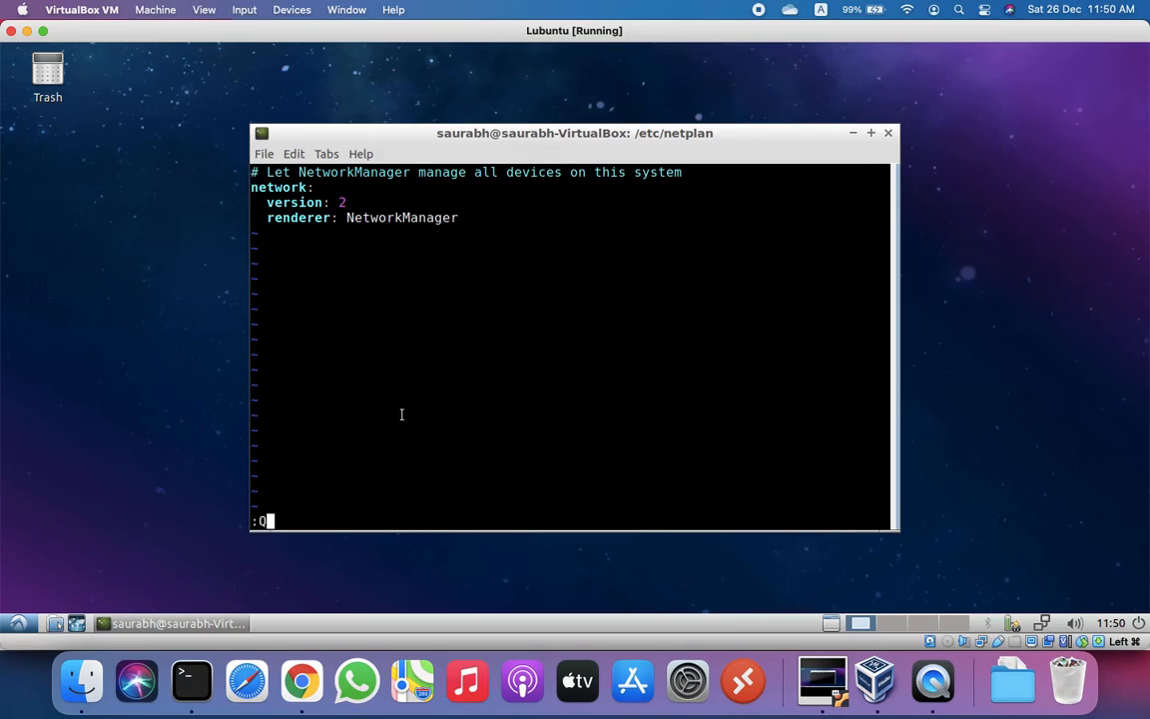
pyautogui.press('BackSpace')
pyautogui.press('BackSpace')
pyautogui.write(':q')
pyautogui.press('Return')
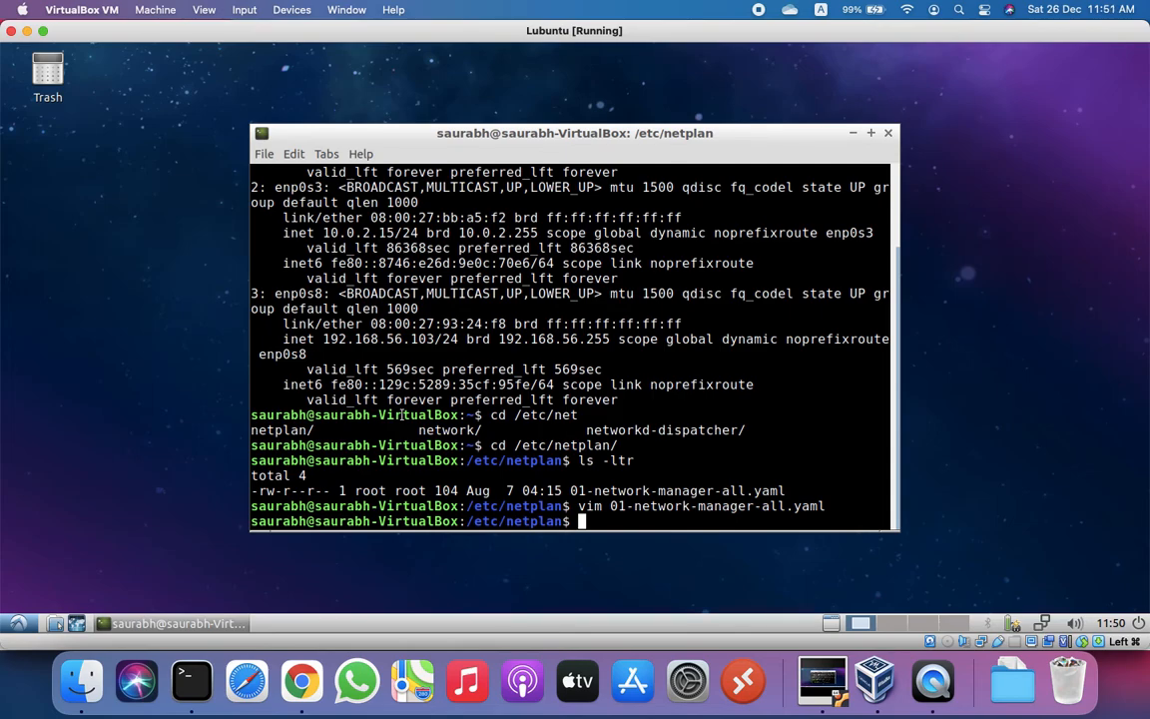
# Step: Rerun ip a and select enp0s8's host-only address 192.168.56.103
pyautogui.write('ip a')
pyautogui.press('Return')
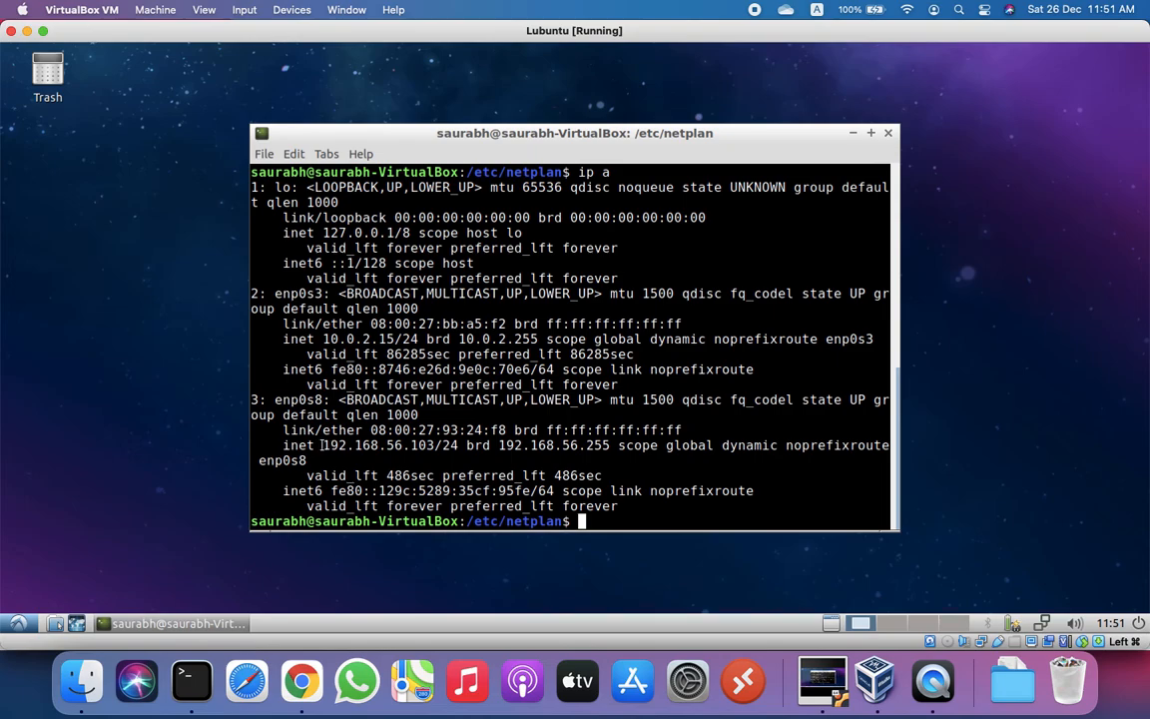
pyautogui.moveTo(323, 445); pyautogui.dragTo(434, 449)
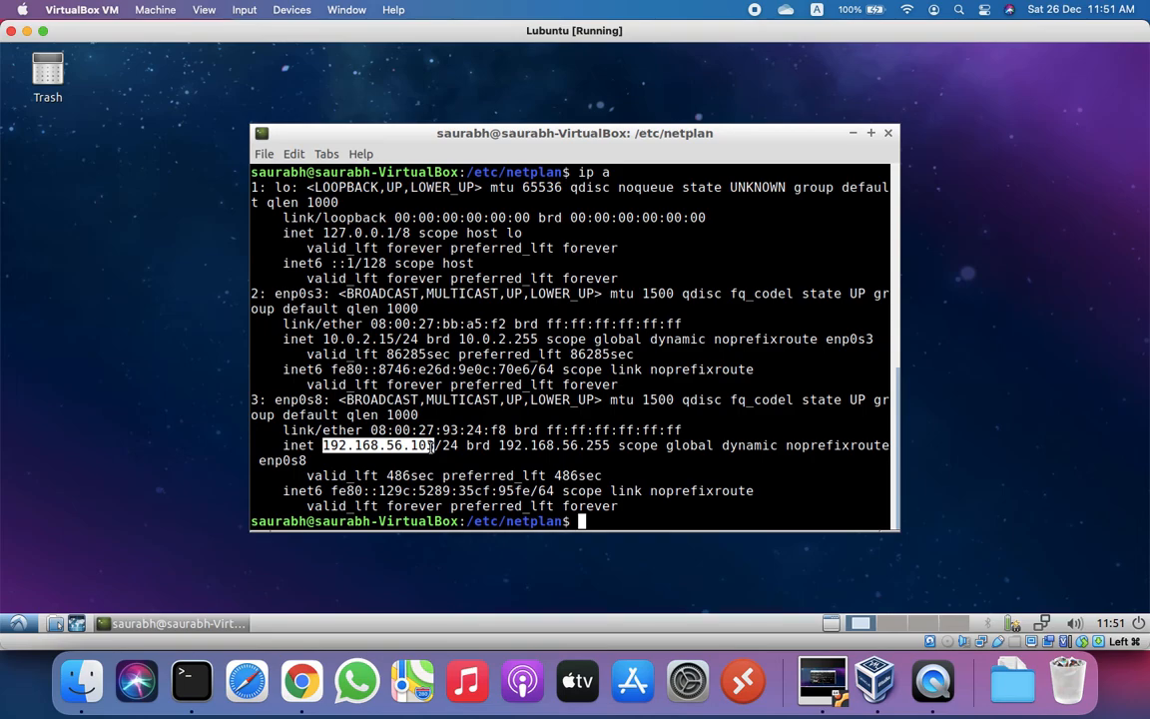
pyautogui.click(184, 682)
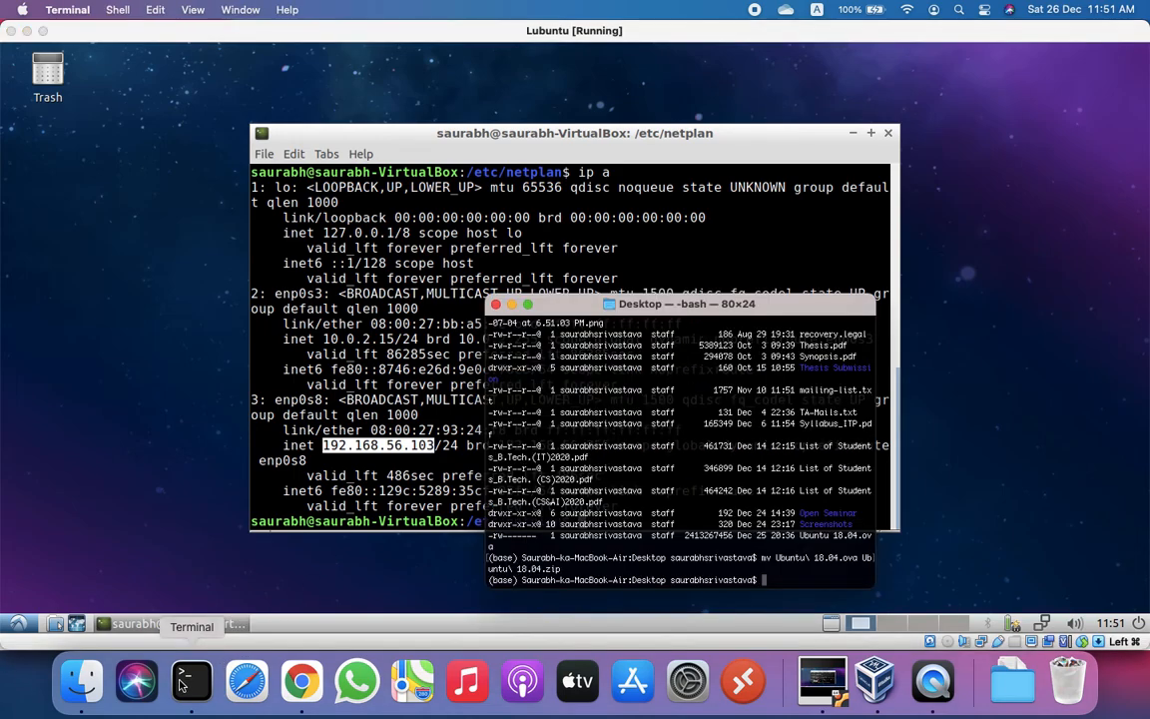
pyautogui.write('ssh')
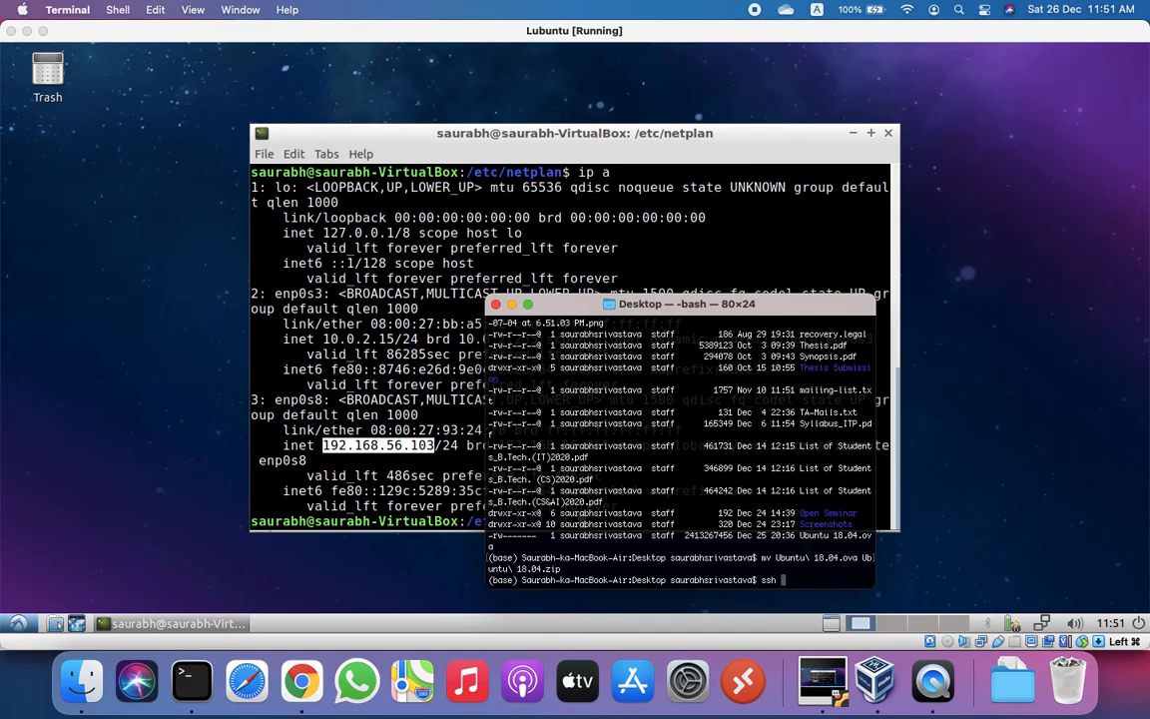
pyautogui.write(' ubuntu@192.168.56.10')
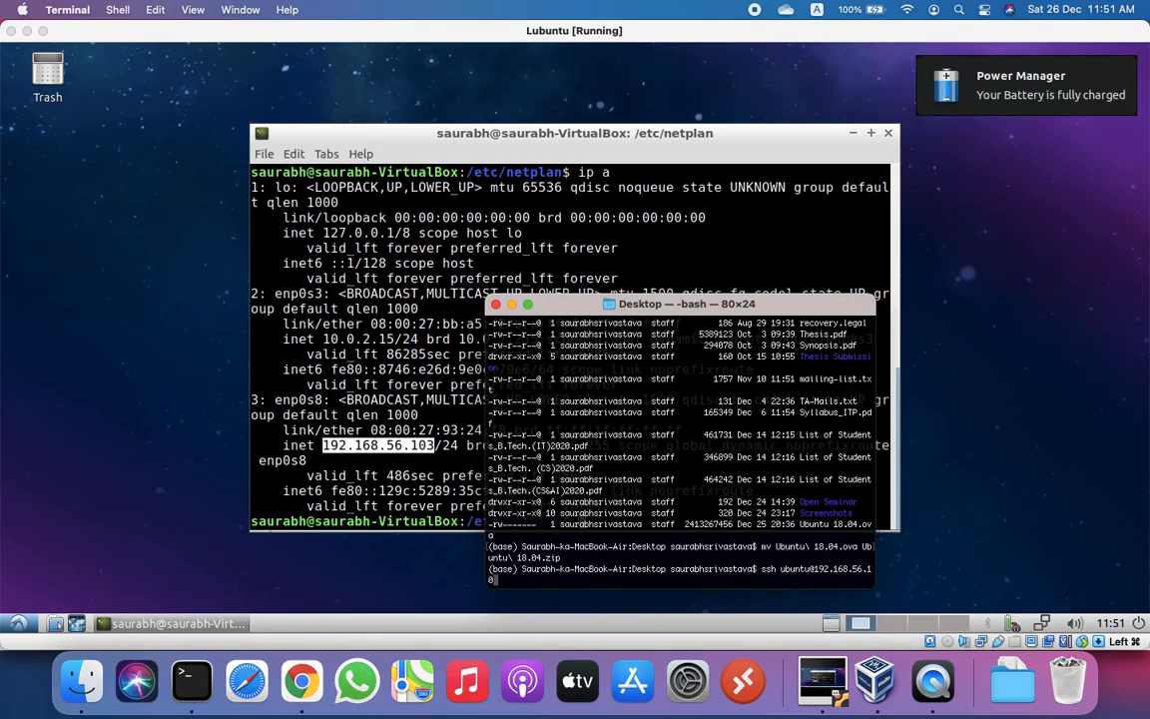
pyautogui.write('3')
pyautogui.press('Return')
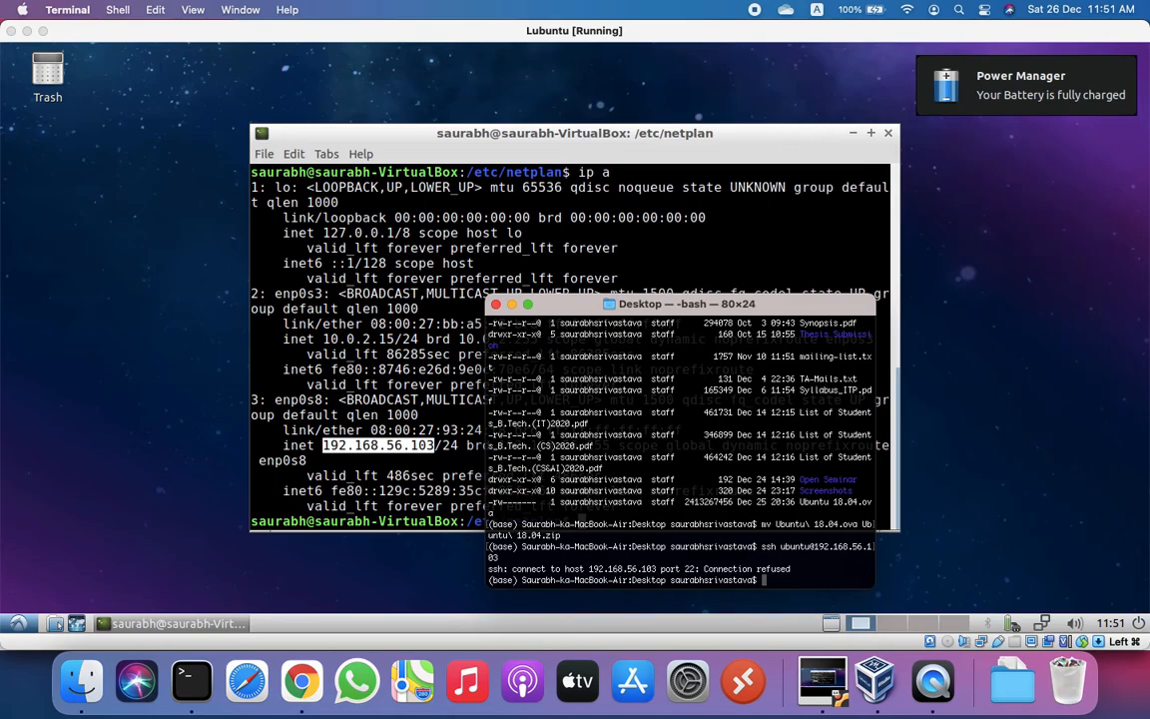
pyautogui.click(680, 192)
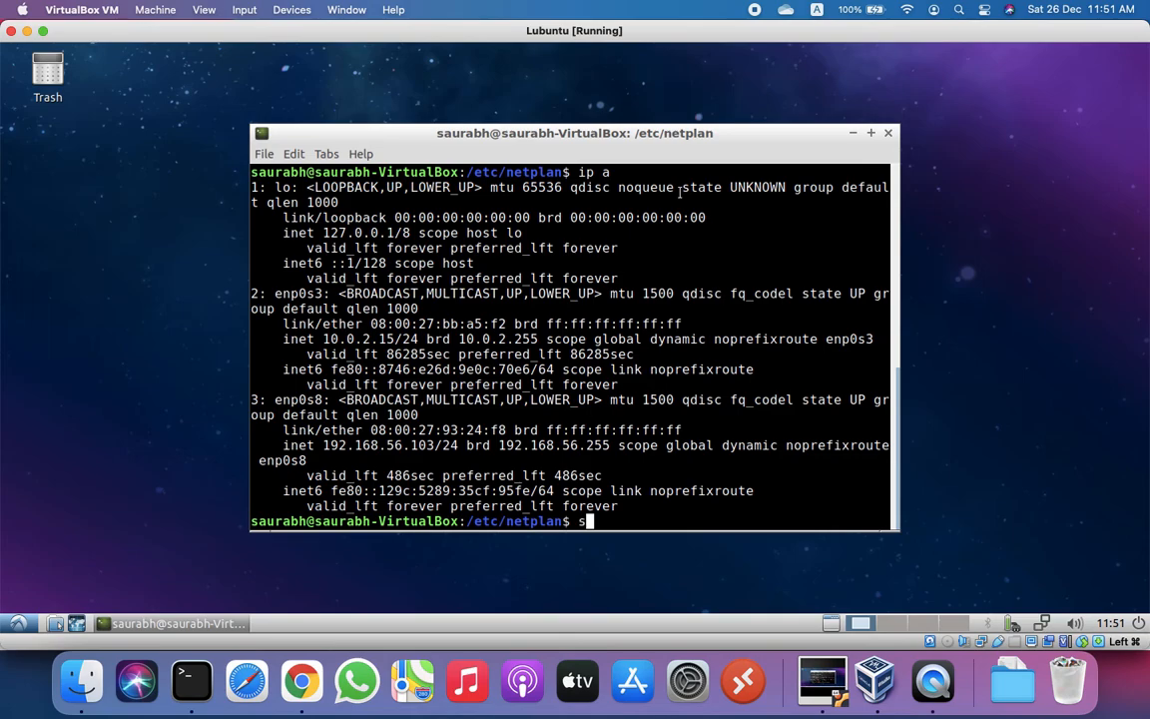
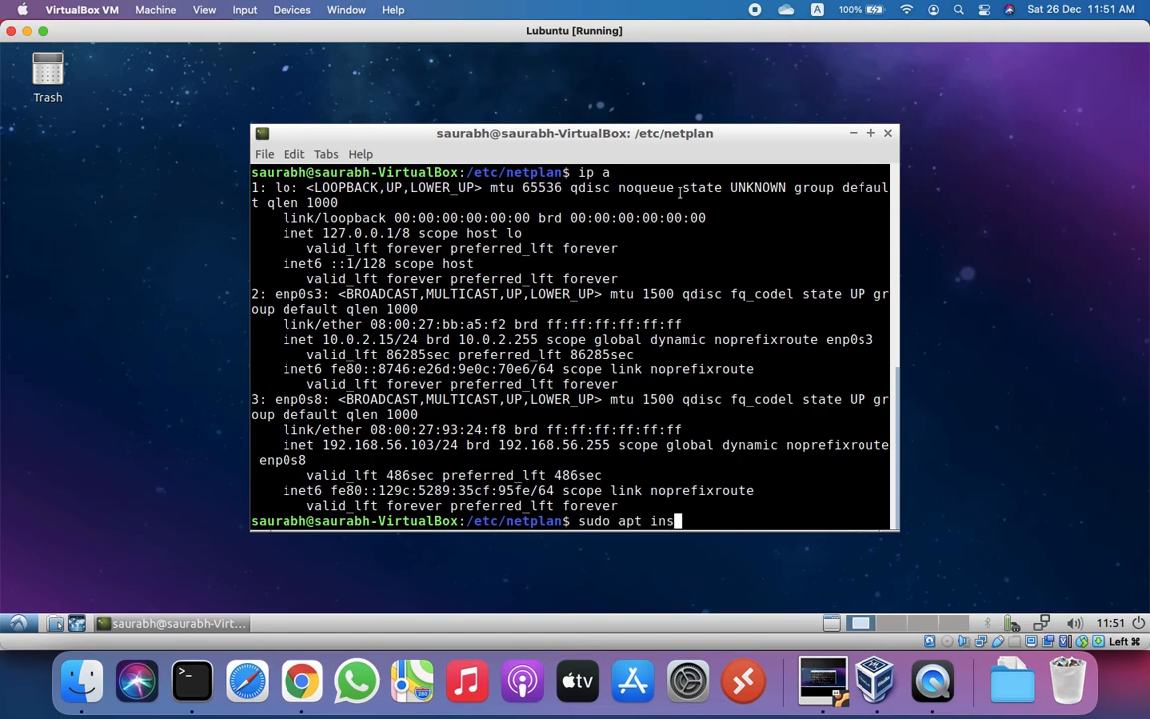
# Step: Run sudo apt install openssh-server, enter the sudo password, and accept the four new packages
pyautogui.press('Tab')
pyautogui.press('Tab')
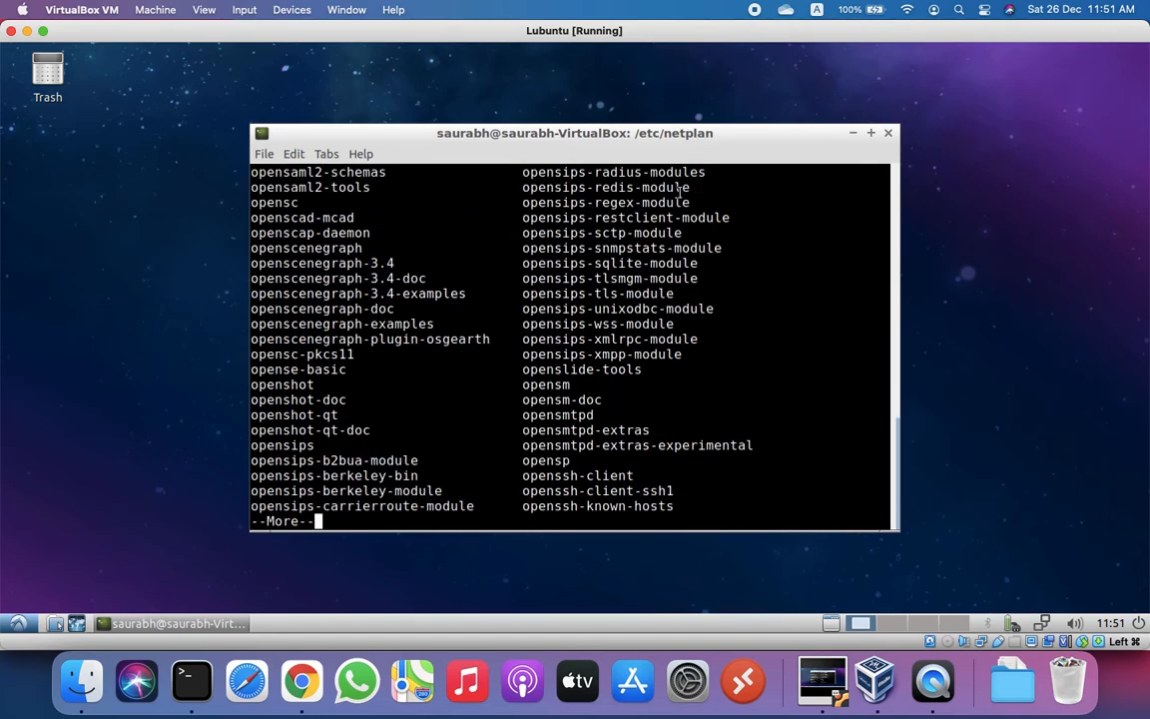
pyautogui.press('BackSpace')
pyautogui.press('BackSpace')
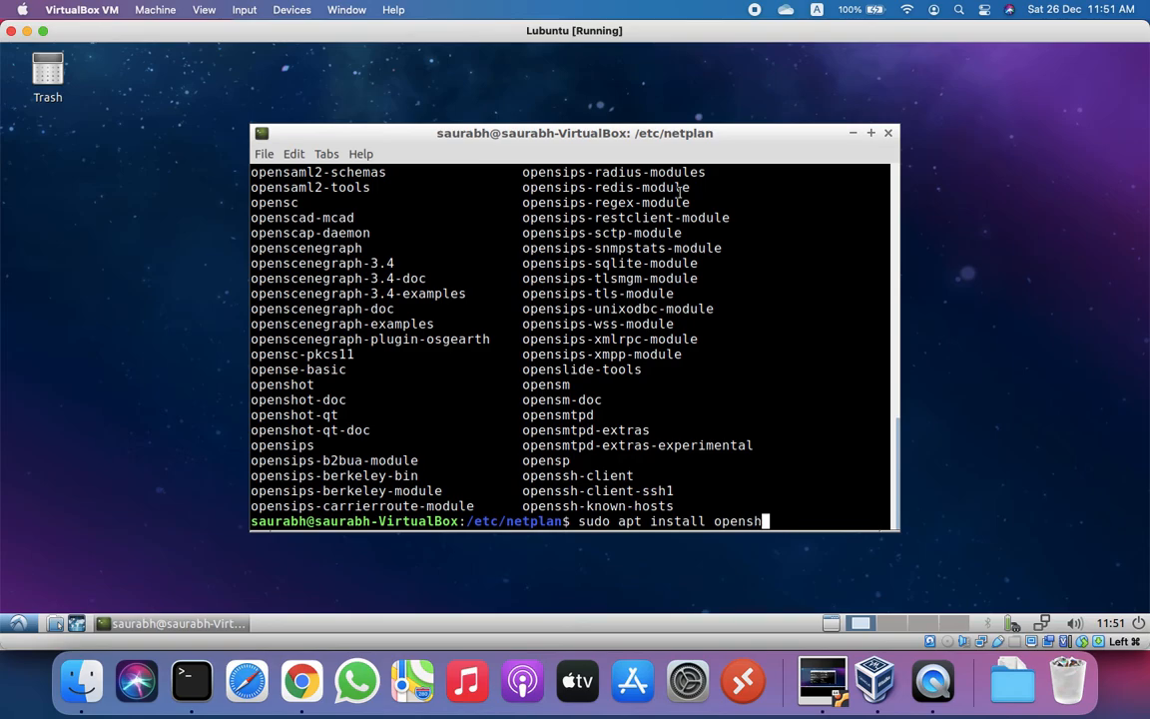
pyautogui.press('BackSpace')
pyautogui.press('Tab')
pyautogui.press('Tab')
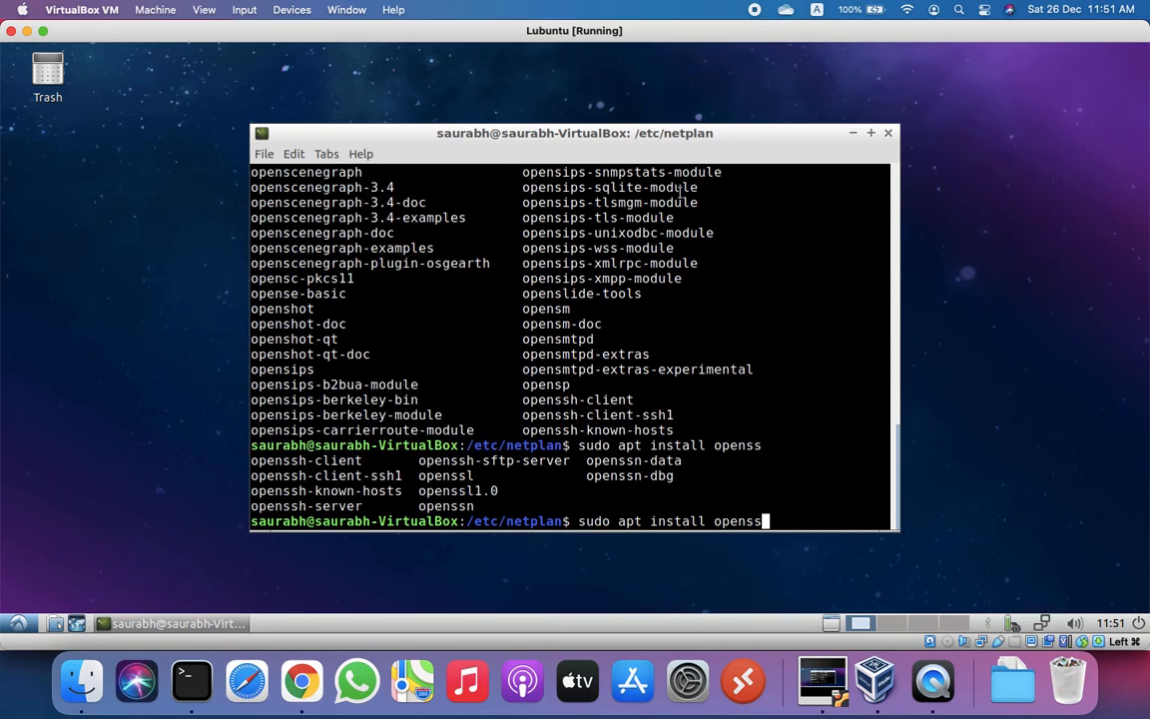
pyautogui.press('Tab')
pyautogui.press('Tab')
pyautogui.press('Tab')
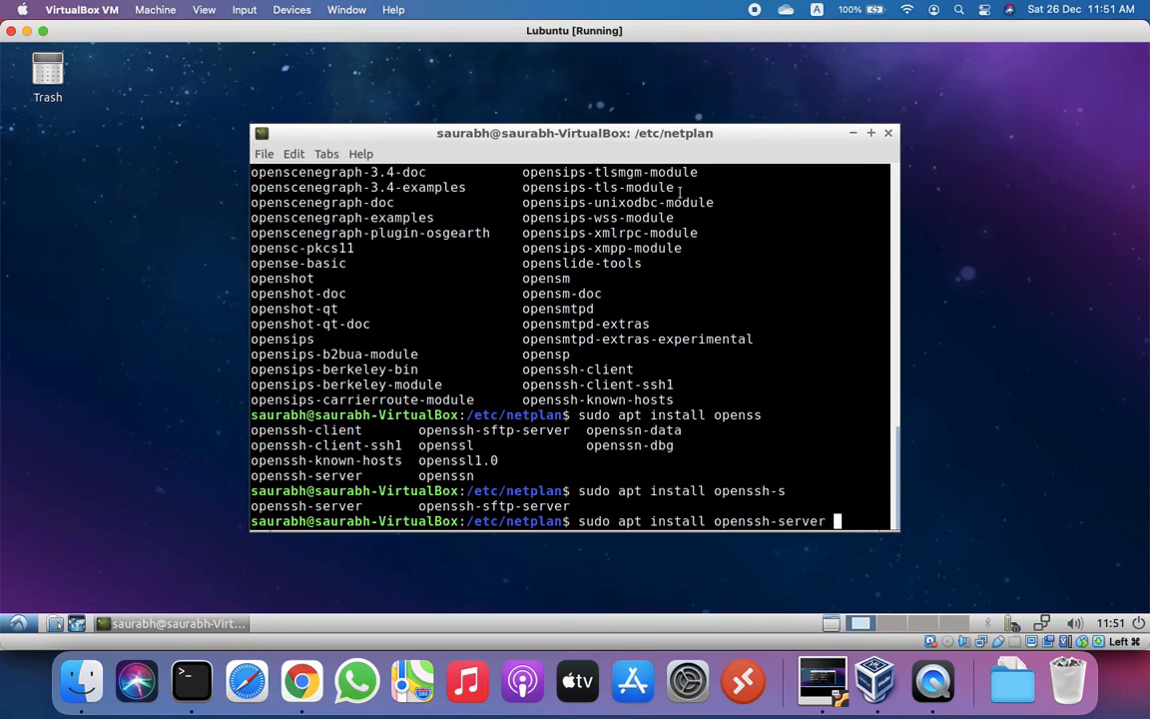
pyautogui.press('Return')
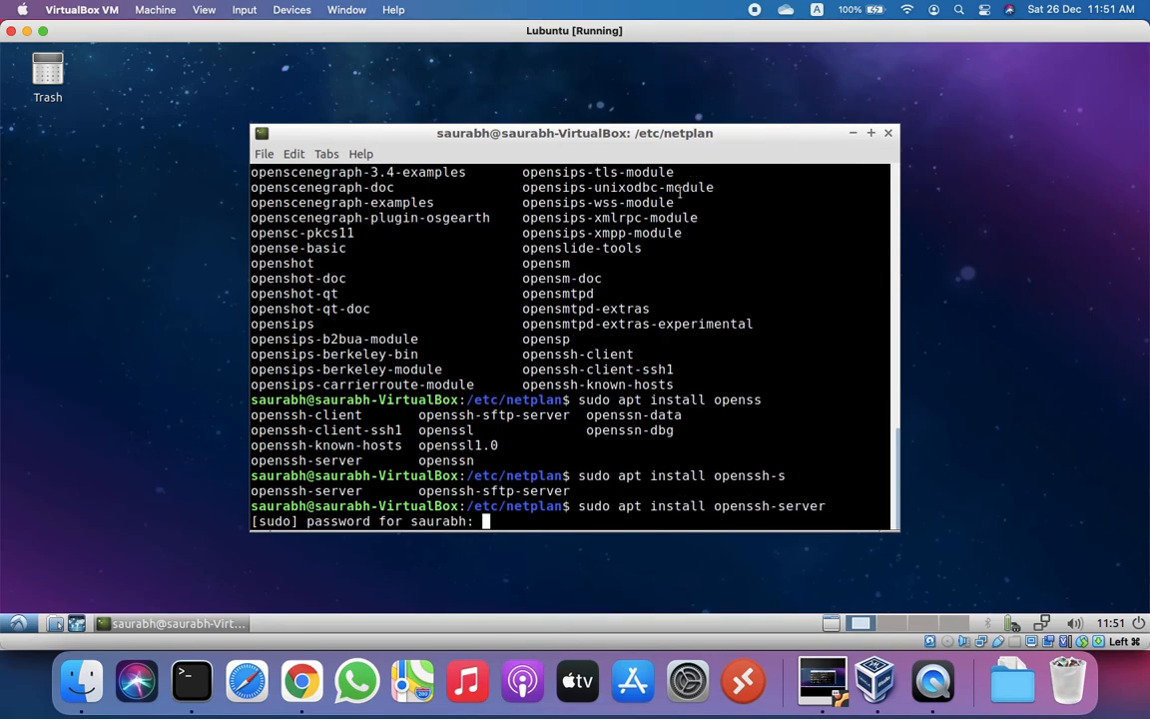
pyautogui.press('Return')
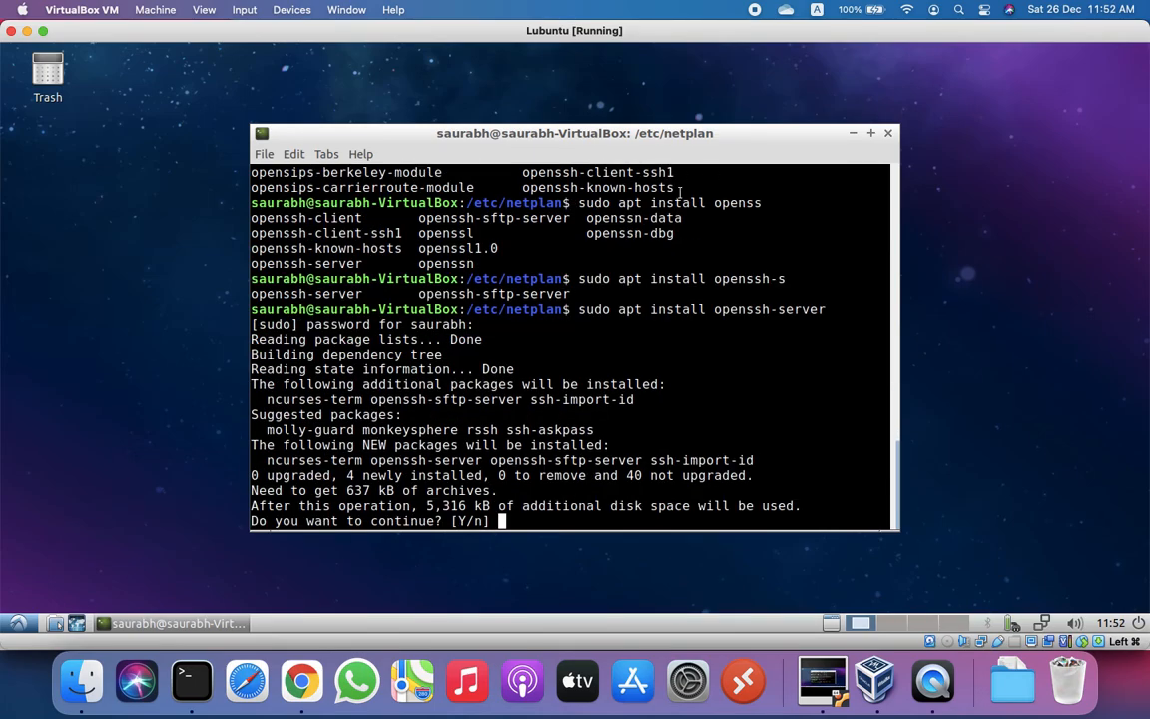
pyautogui.press('Return')
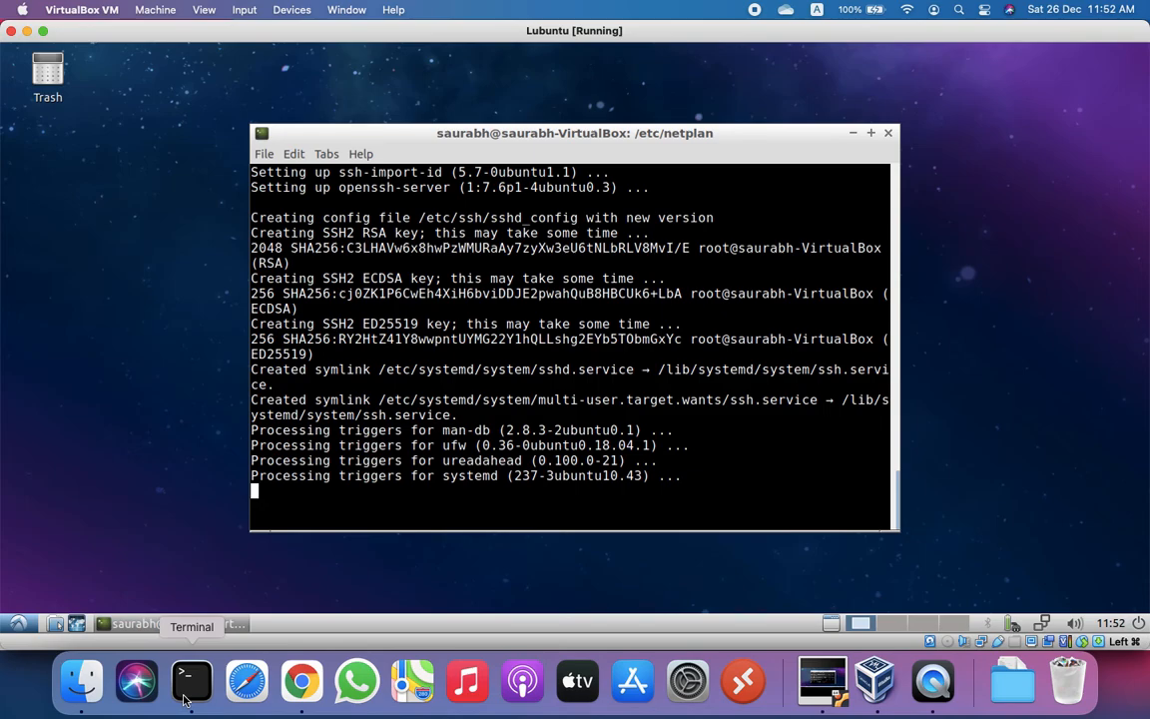
# Step: SSH into 192.168.56.103 as the guest user, accept the host key, log in, then log out
pyautogui.click(184, 698)
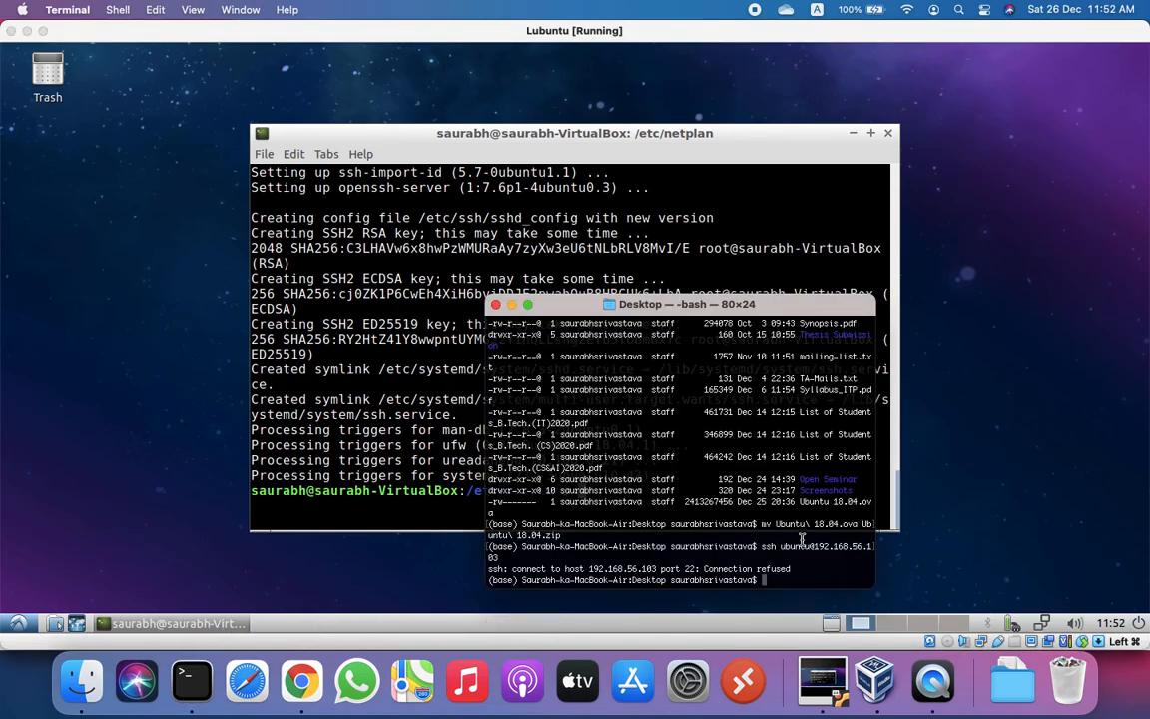
pyautogui.press('Up')
pyautogui.press('Left')
pyautogui.press('Left')
pyautogui.press('Left')
pyautogui.press('Left')
pyautogui.press('Left')
pyautogui.press('Left')
pyautogui.press('Left')
pyautogui.press('Left')
pyautogui.press('Left')
pyautogui.press('Left')
pyautogui.press('Left')
pyautogui.press('Left')
pyautogui.press('Left')
pyautogui.press('Left')
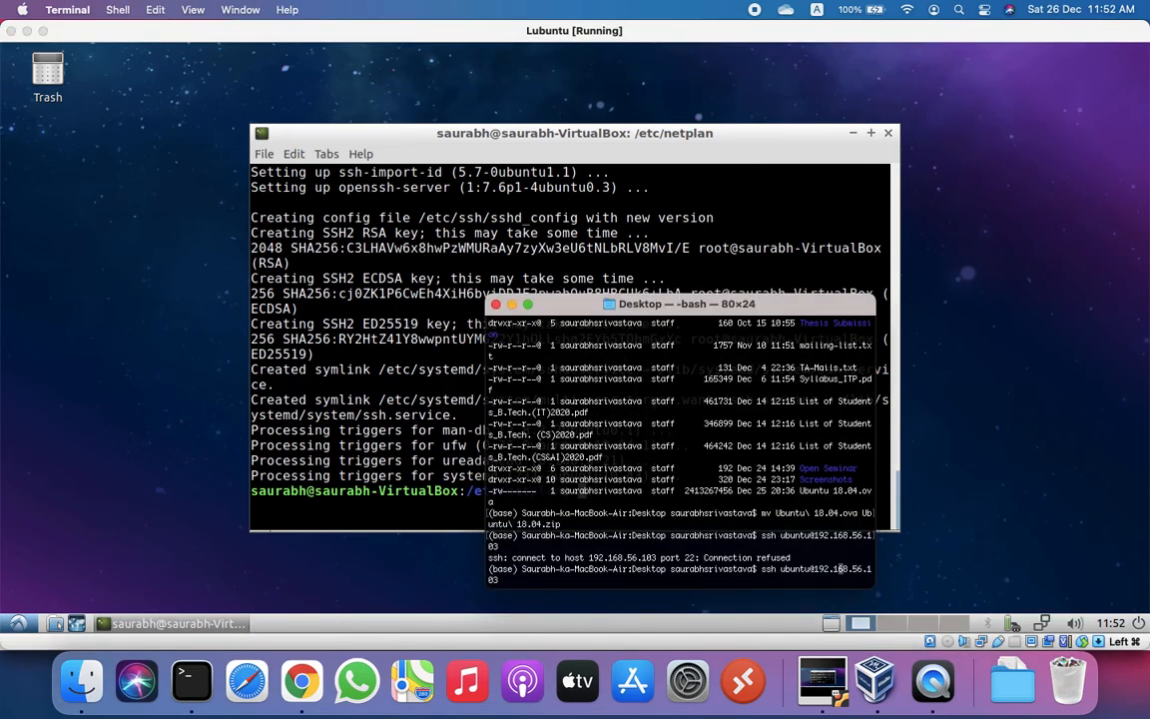
pyautogui.press('BackSpace')
pyautogui.press('BackSpace')
pyautogui.press('BackSpace')
pyautogui.press('BackSpace')
pyautogui.press('BackSpace')
pyautogui.press('BackSpace')
pyautogui.press('Return')
pyautogui.press('Return')
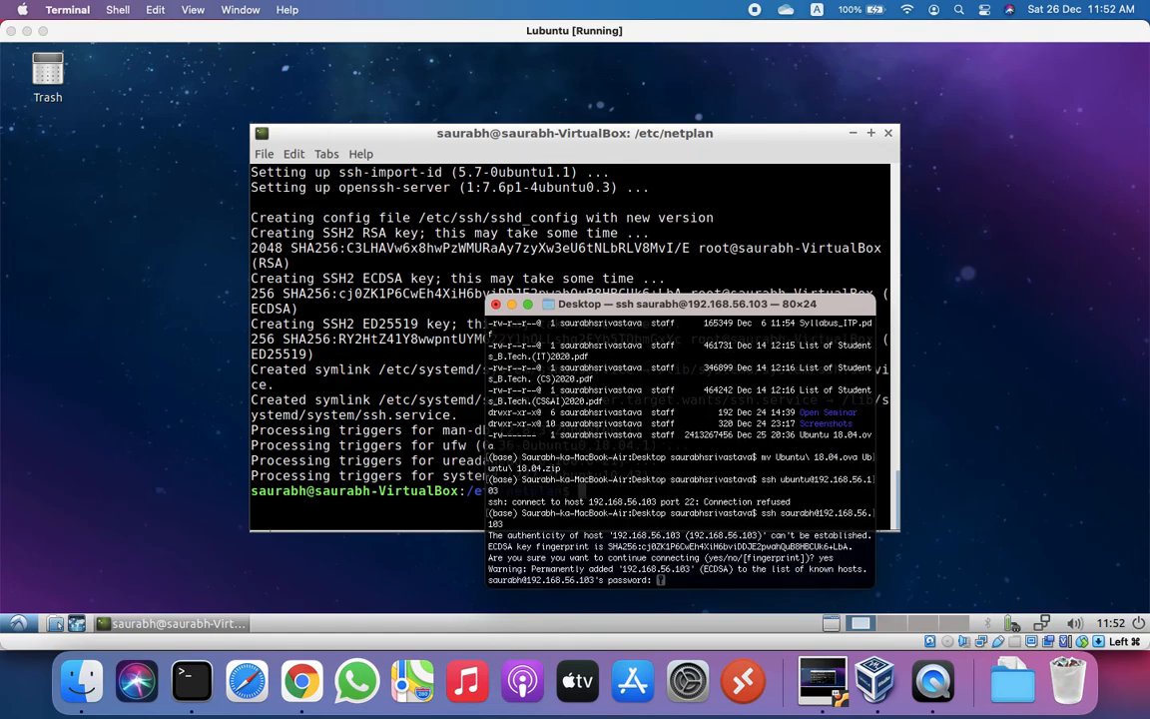
pyautogui.press('Return')
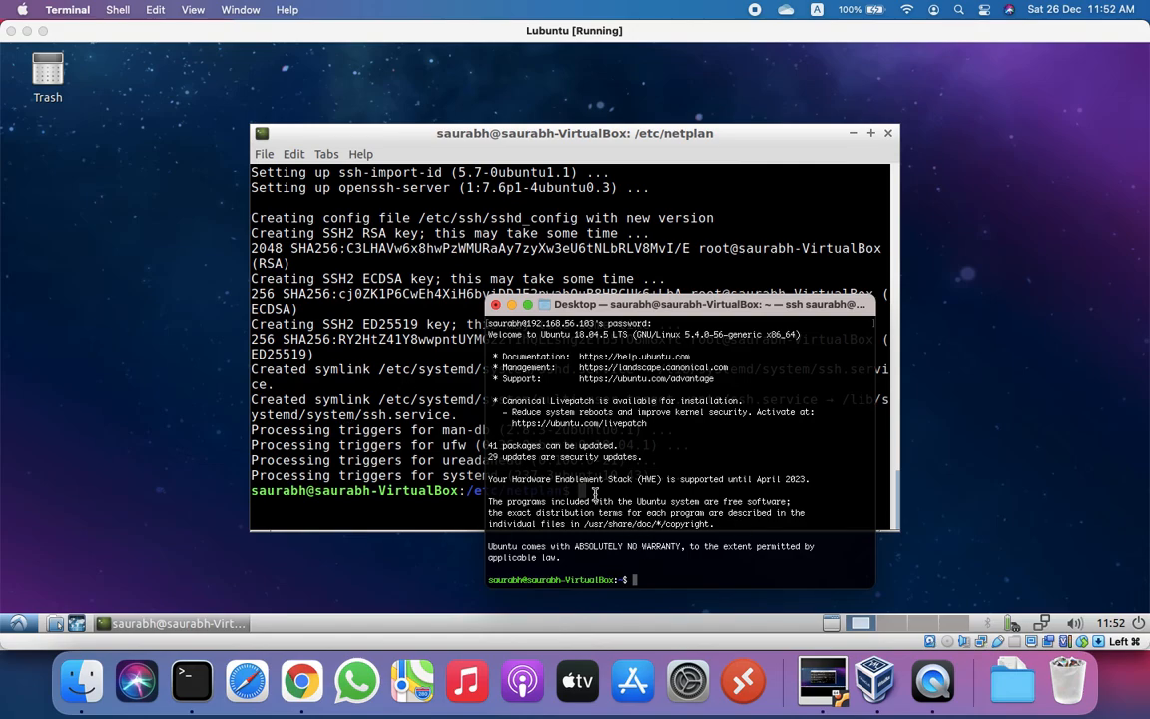
pyautogui.hotkey('ctrl', 'd')
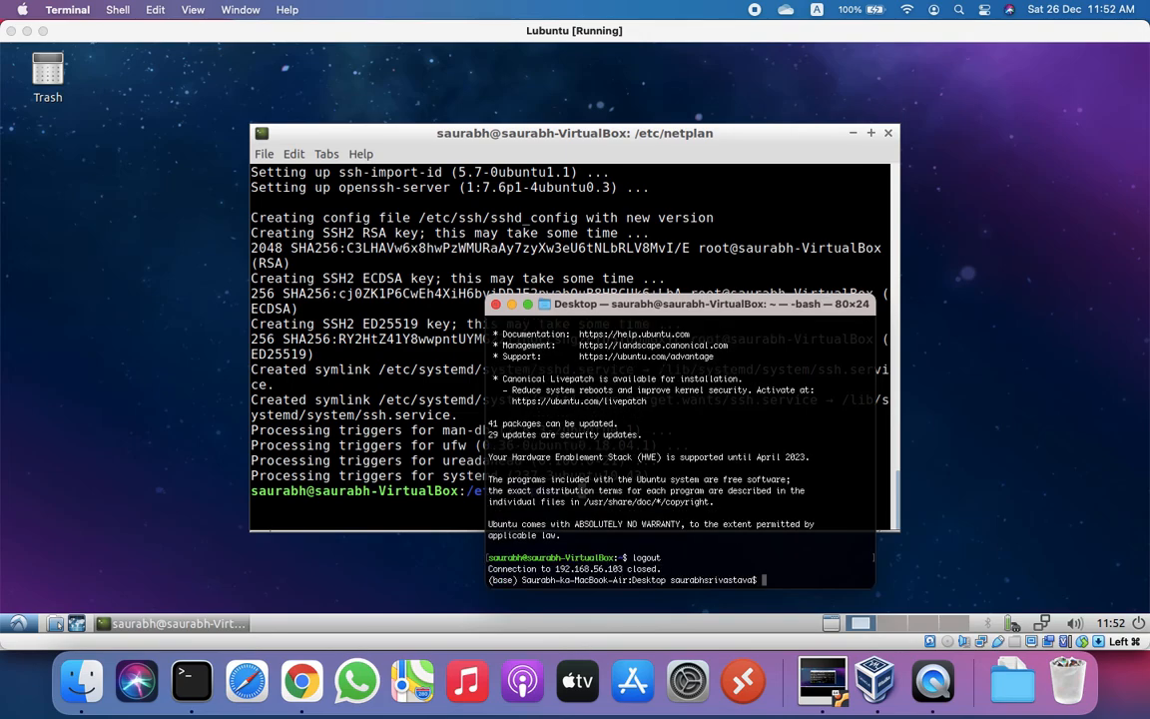
# Step: Connect with sftp to the same address, log in with the password, then exit
pyautogui.press('Up')
pyautogui.press('Left')
pyautogui.press('Left')
pyautogui.press('Left')
pyautogui.press('Left')
pyautogui.press('Left')
pyautogui.press('Left')
pyautogui.press('Left')
pyautogui.press('Left')
pyautogui.press('Left')
pyautogui.press('Left')
pyautogui.press('Left')
pyautogui.press('Left')
pyautogui.press('Left')
pyautogui.press('Left')
pyautogui.press('Left')
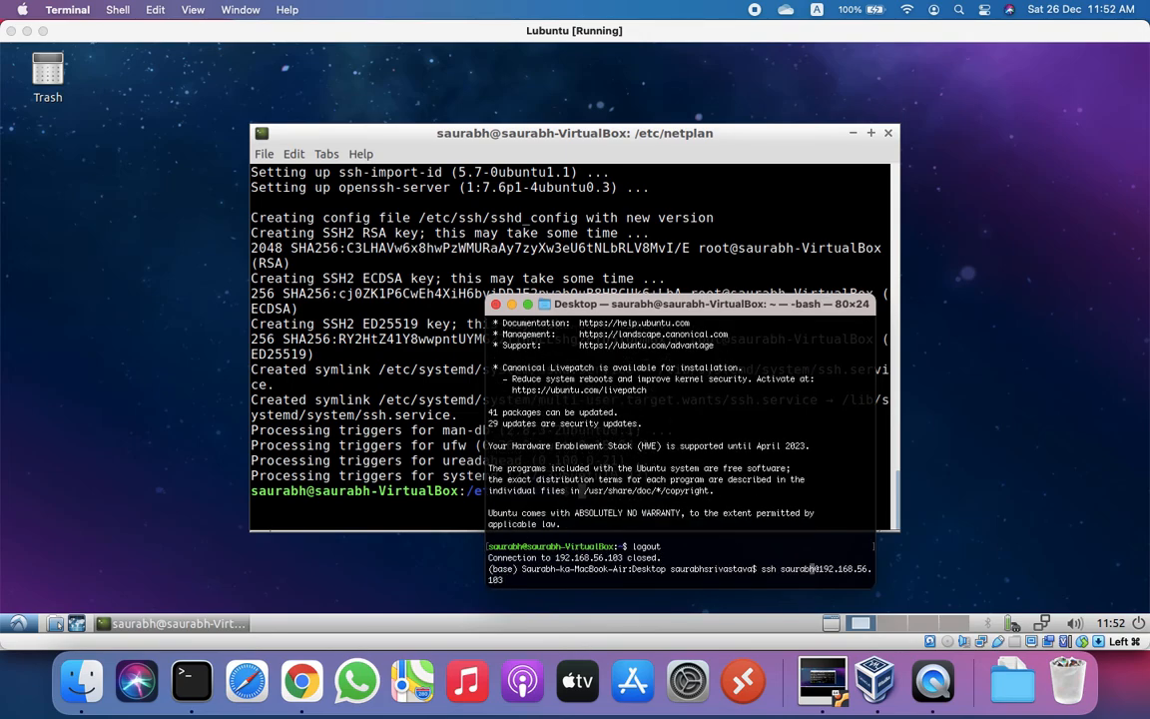
pyautogui.press('Left')
pyautogui.press('Left')
pyautogui.press('Left')
pyautogui.press('Left')
pyautogui.press('Left')
pyautogui.press('Left')
pyautogui.press('Left')
pyautogui.press('BackSpace')
pyautogui.press('BackSpace')
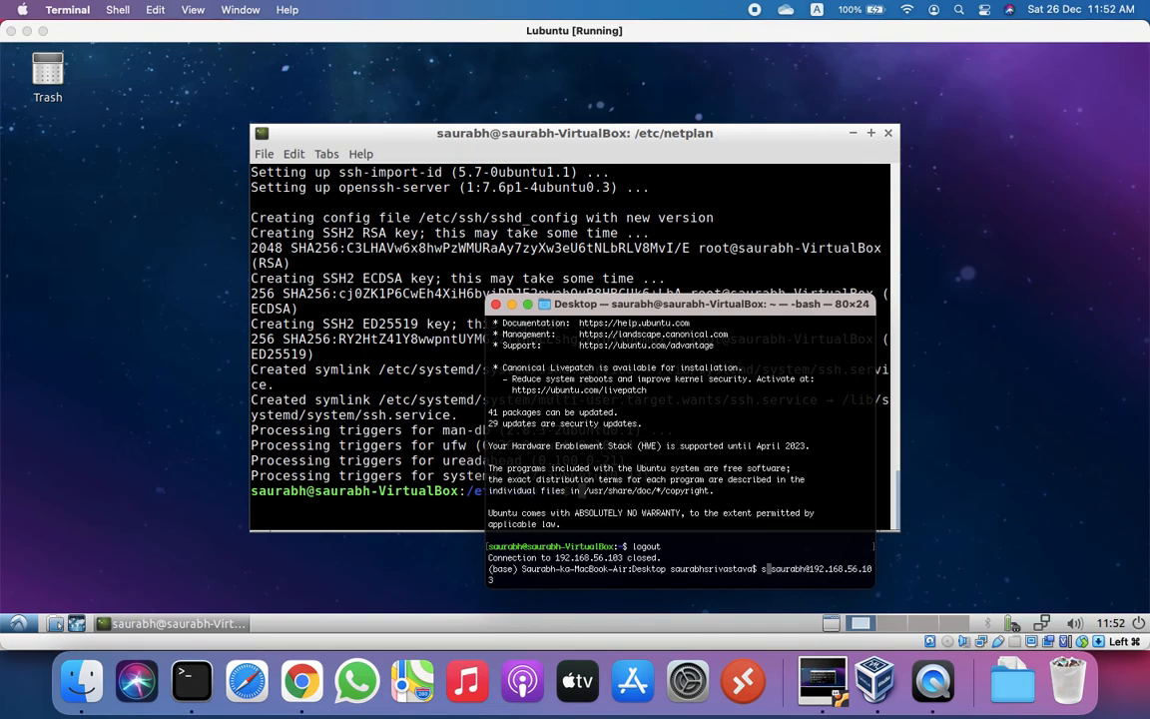
pyautogui.write('ftp')
pyautogui.press('Return')
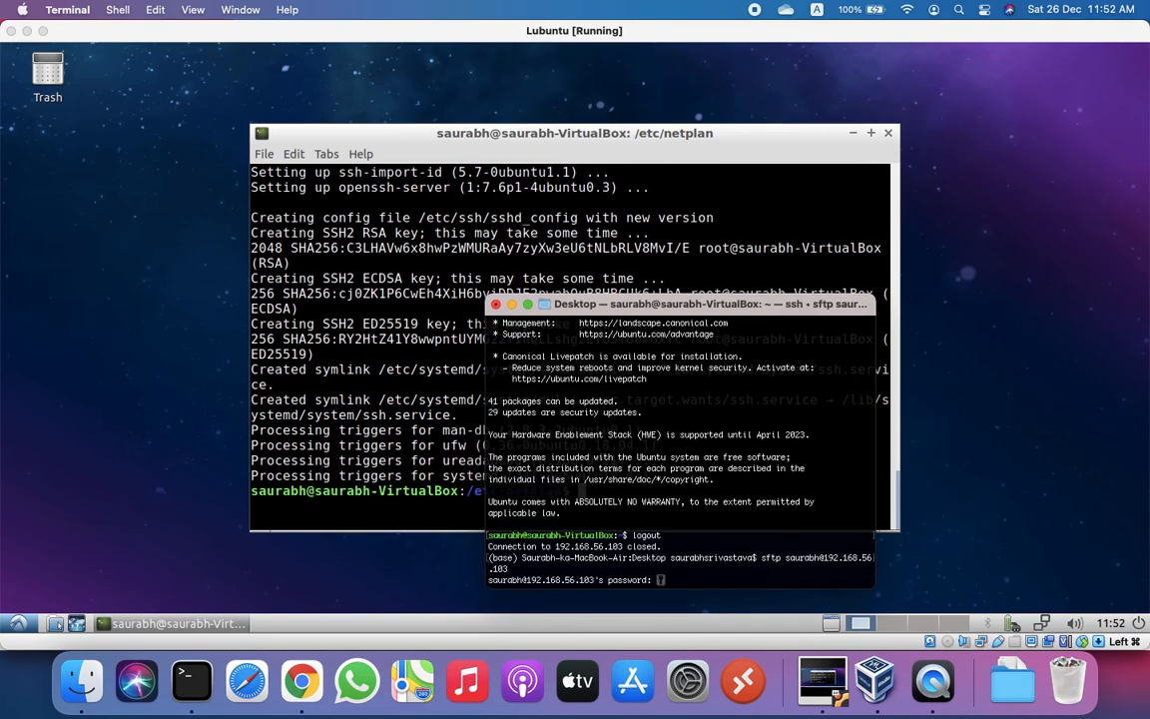
pyautogui.press('Return')
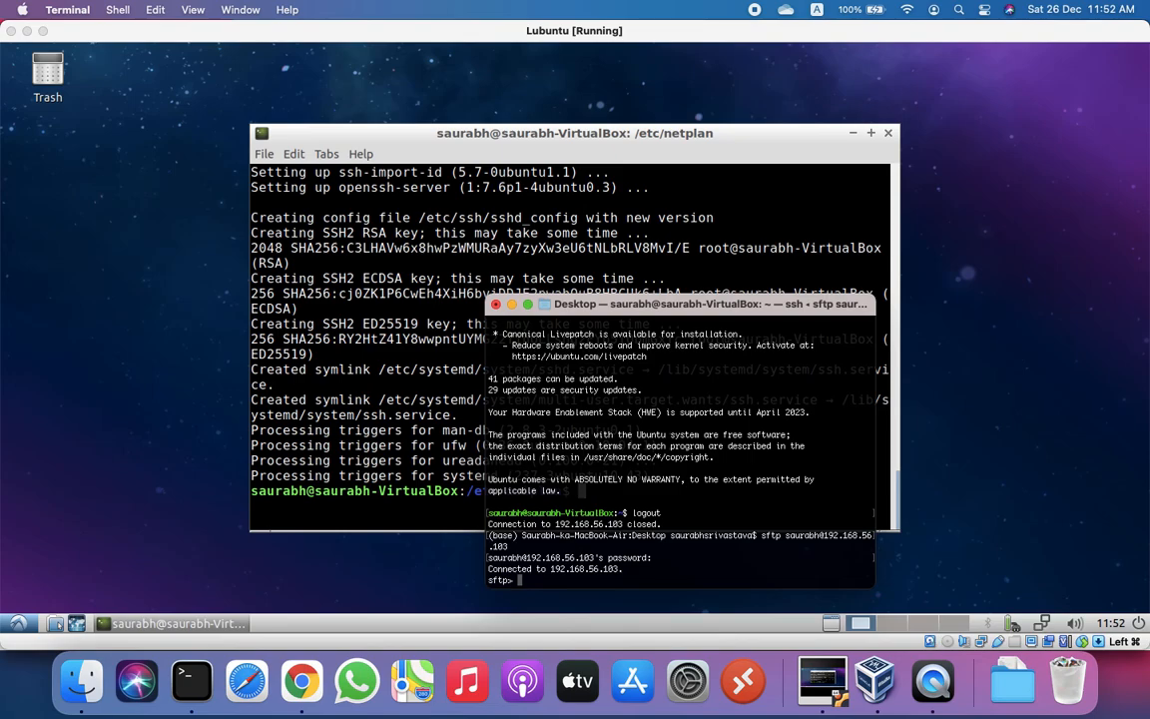
pyautogui.write('exit')
pyautogui.press('Return')
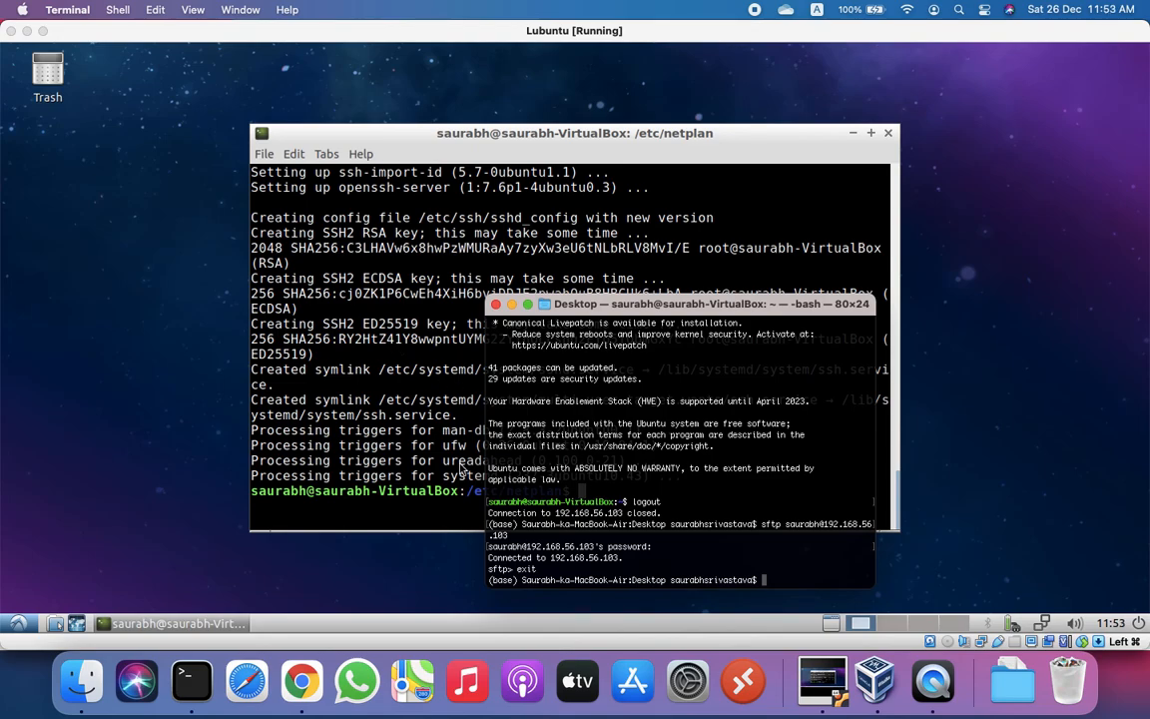
# Step: Shut down the Lubuntu VM from its power menu, then log out and close the Mac Terminal window
pyautogui.click(19, 622)
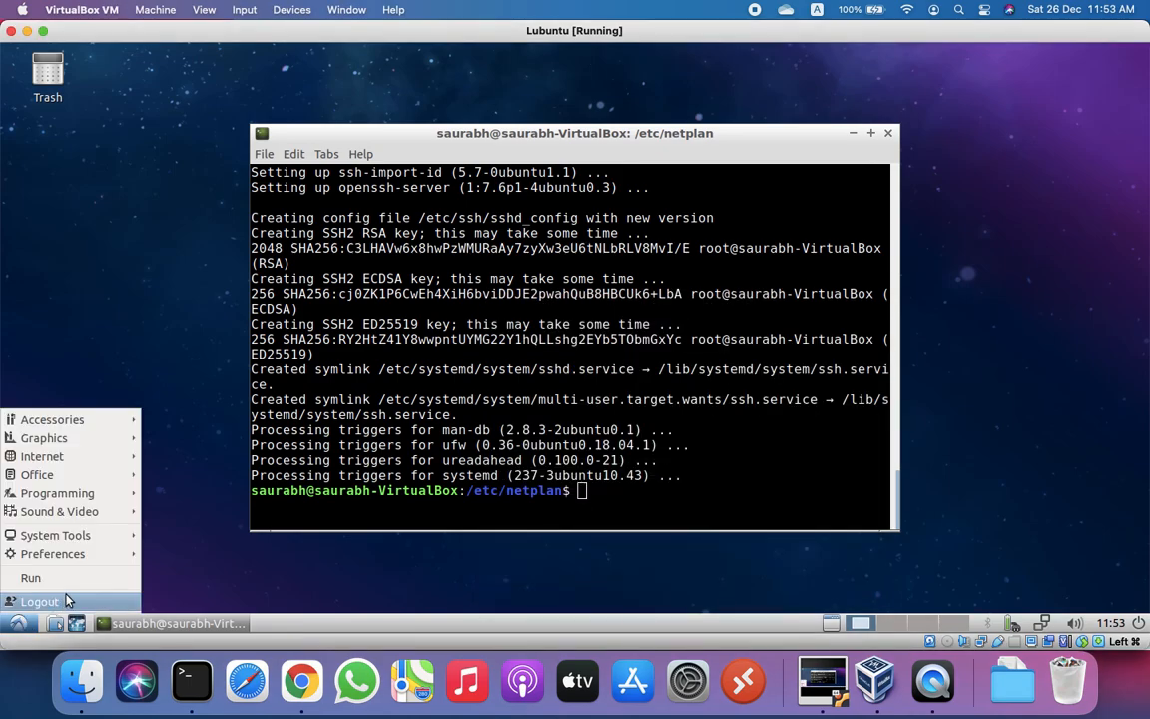
pyautogui.click(1141, 622)
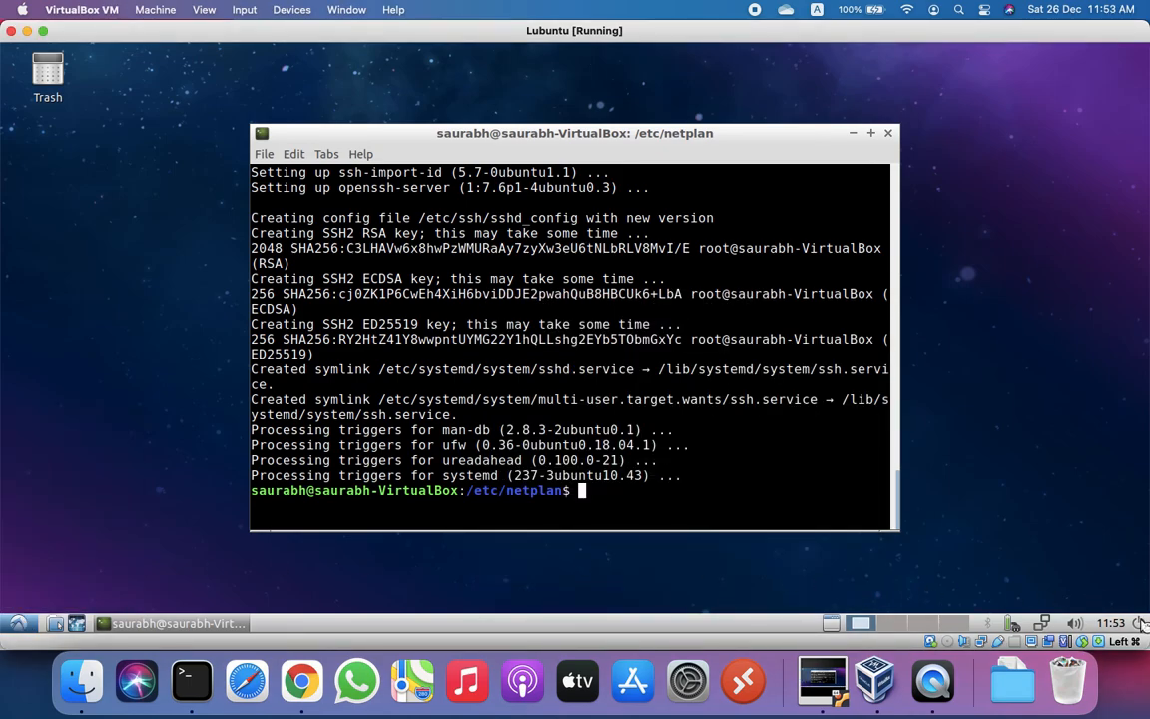
pyautogui.click(1141, 622)
pyautogui.click(478, 293)
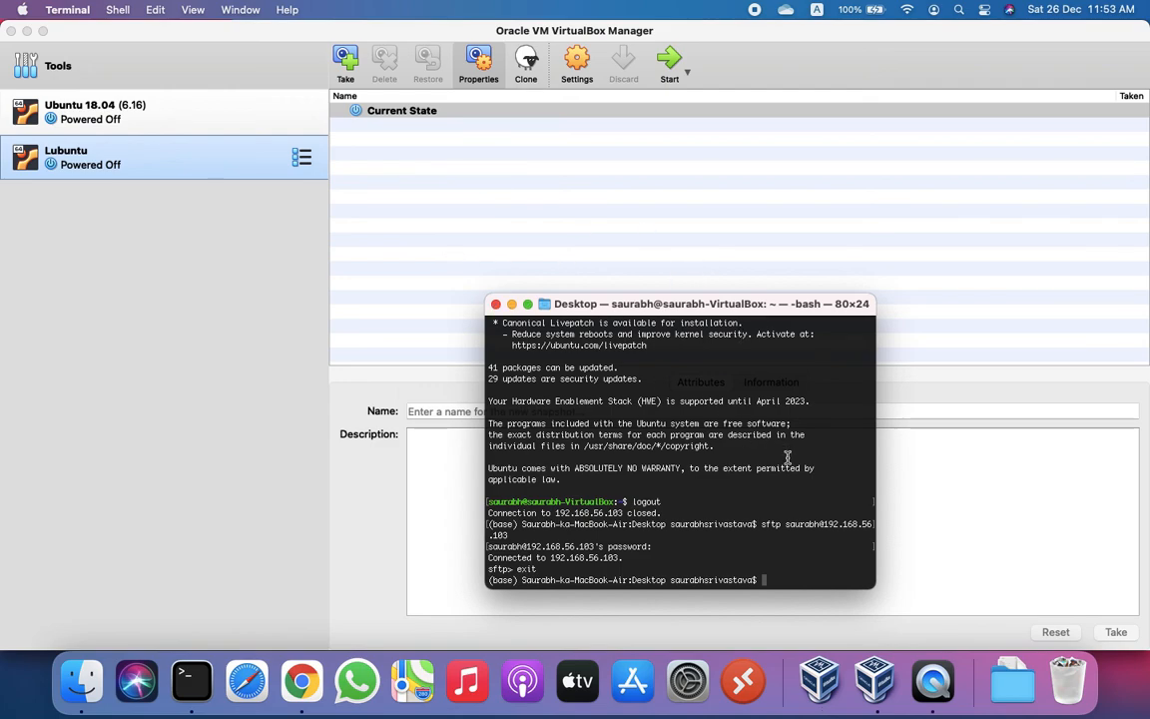
pyautogui.hotkey('ctrl', 'd')
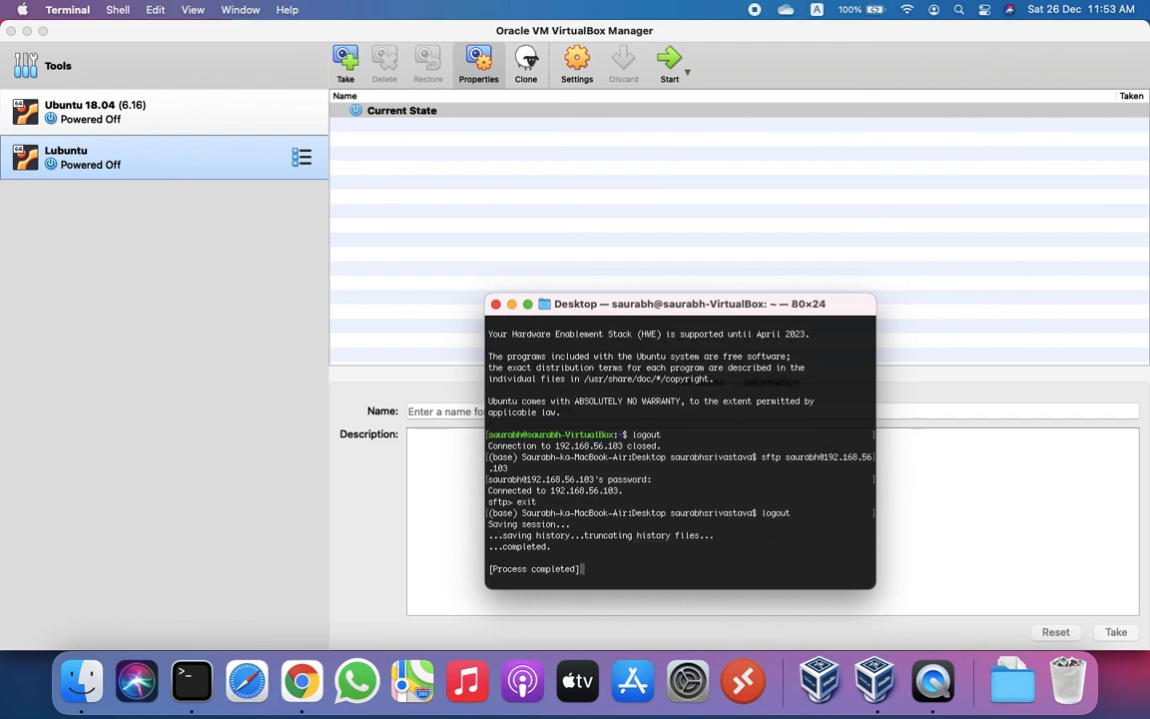
pyautogui.press('super+w')
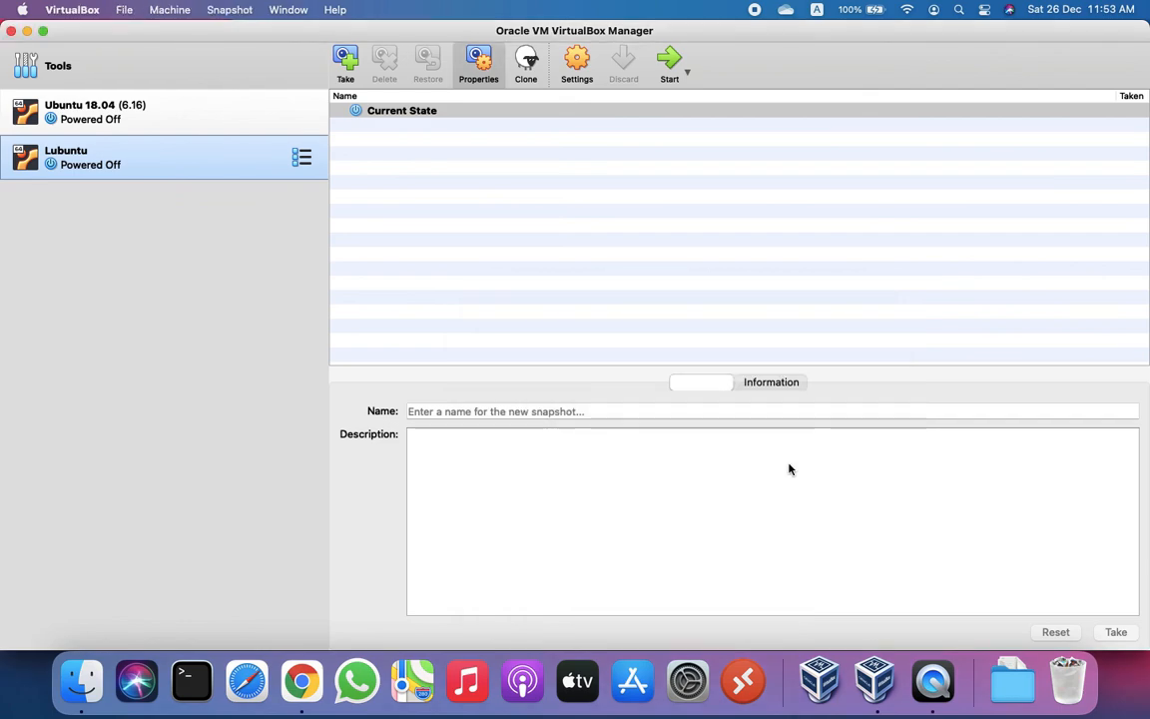